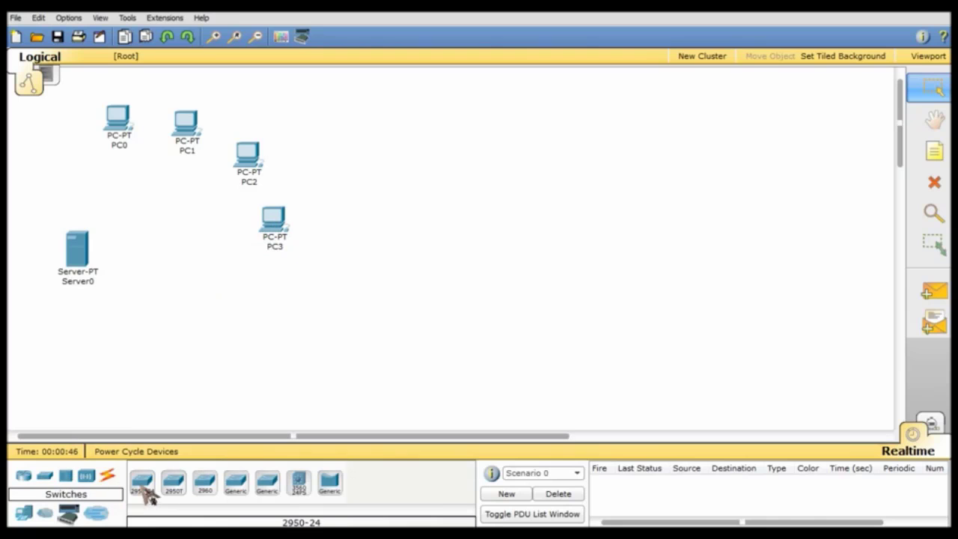
Step: Add a 2950-24 switch between the server and the PCs, and connect Server0 to it with an automatically chosen cable
{"action": "left_click", "coordinate": [143, 486]}
{"action": "left_click", "coordinate": [190, 286]}
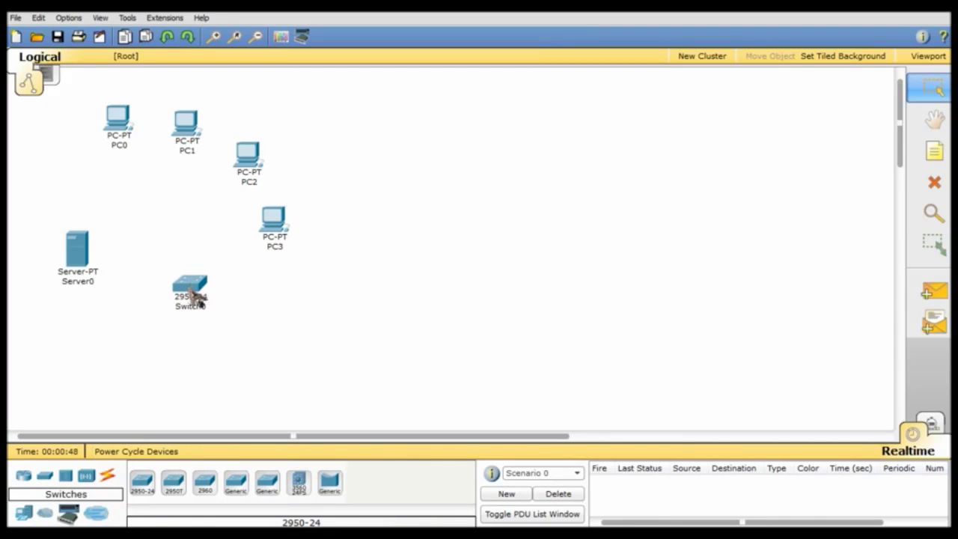
{"action": "left_click", "coordinate": [107, 475]}
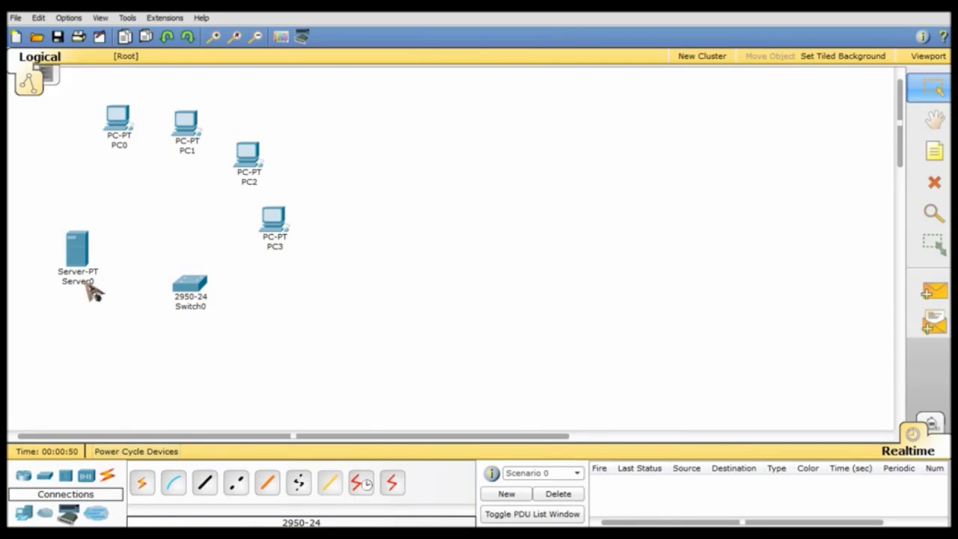
{"action": "left_click", "coordinate": [146, 491]}
{"action": "left_click", "coordinate": [80, 252]}
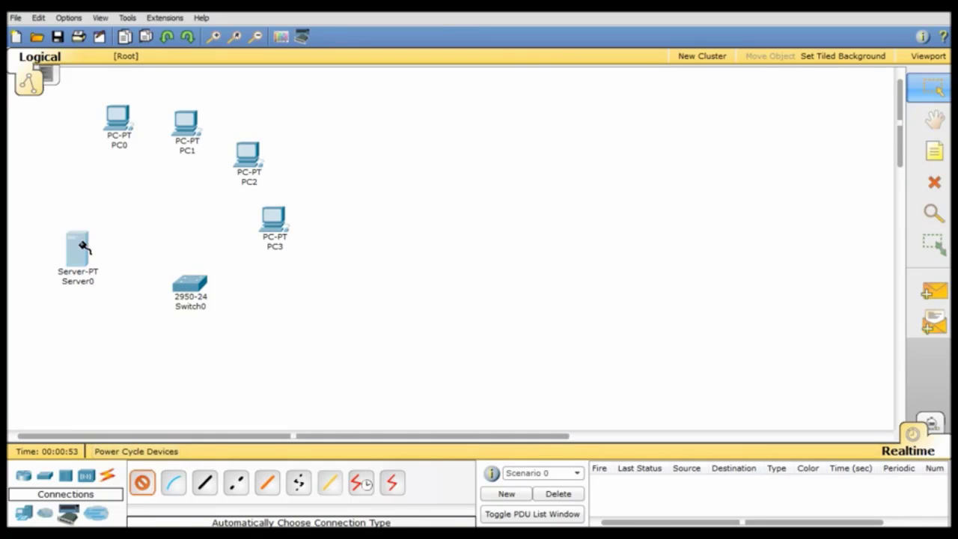
{"action": "left_click", "coordinate": [183, 281]}
Step: Connect PC0 and PC1 to Switch0 with automatically chosen cables
{"action": "left_click", "coordinate": [142, 485]}
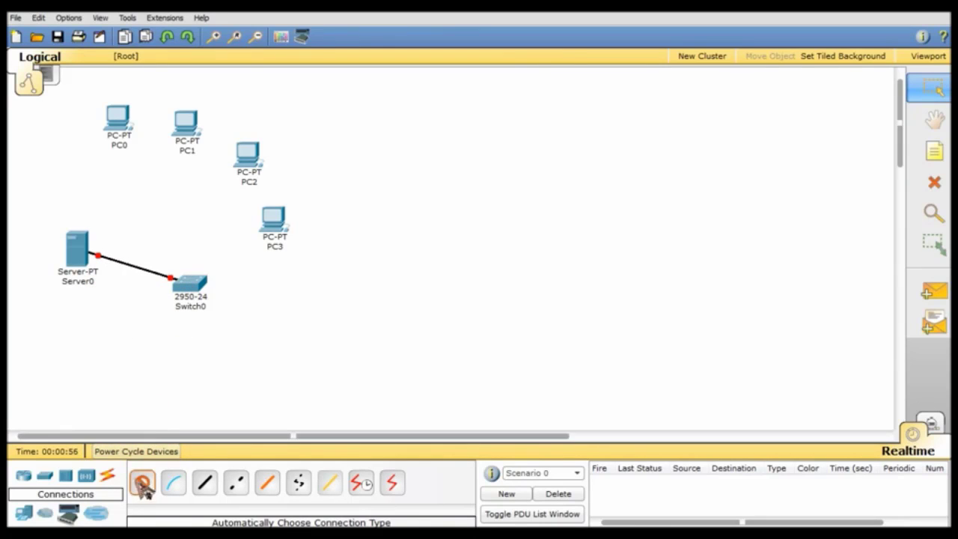
{"action": "left_click", "coordinate": [117, 139]}
{"action": "left_click", "coordinate": [184, 279]}
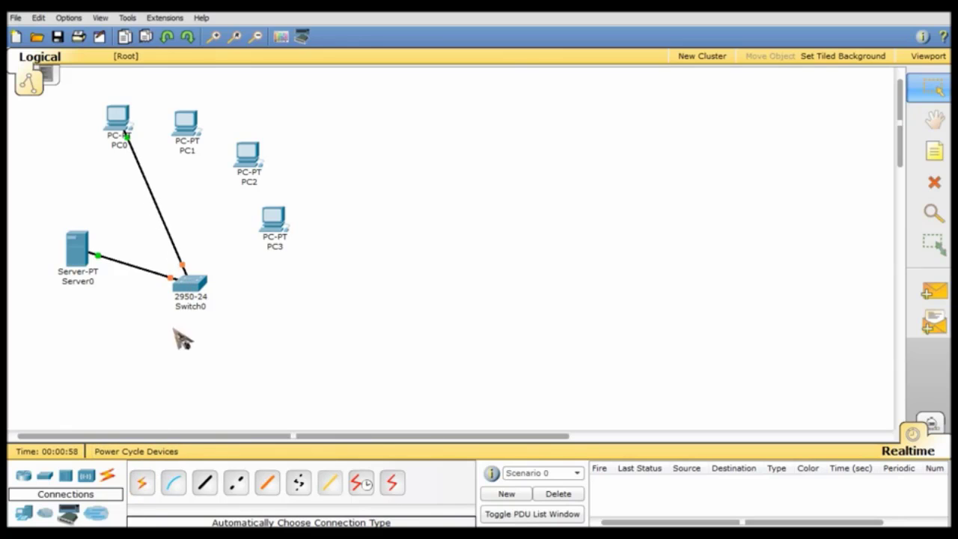
{"action": "left_click", "coordinate": [146, 486]}
{"action": "left_click", "coordinate": [187, 129]}
{"action": "left_click", "coordinate": [193, 288]}
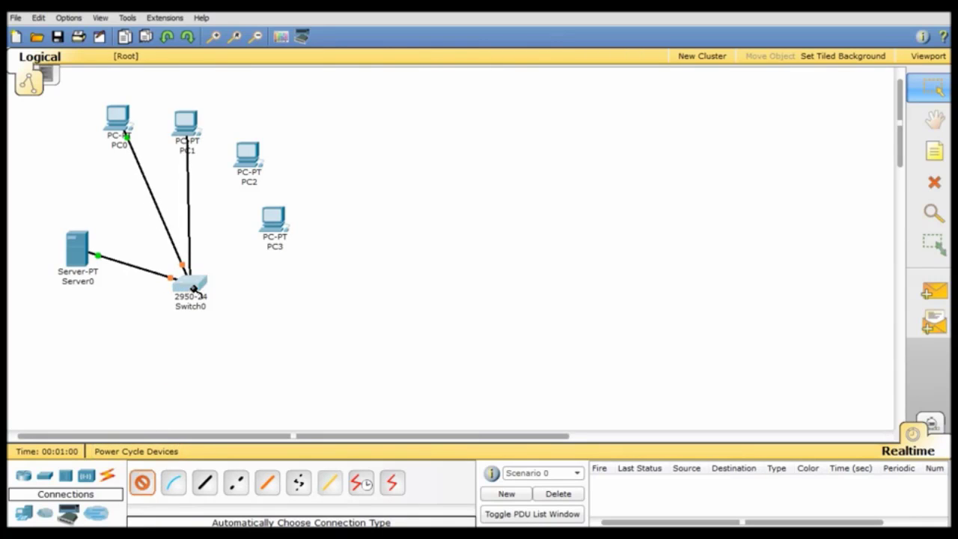
Step: Connect PC2 and PC3 to Switch0 with automatically chosen cables
{"action": "left_click", "coordinate": [144, 485]}
{"action": "left_click", "coordinate": [255, 160]}
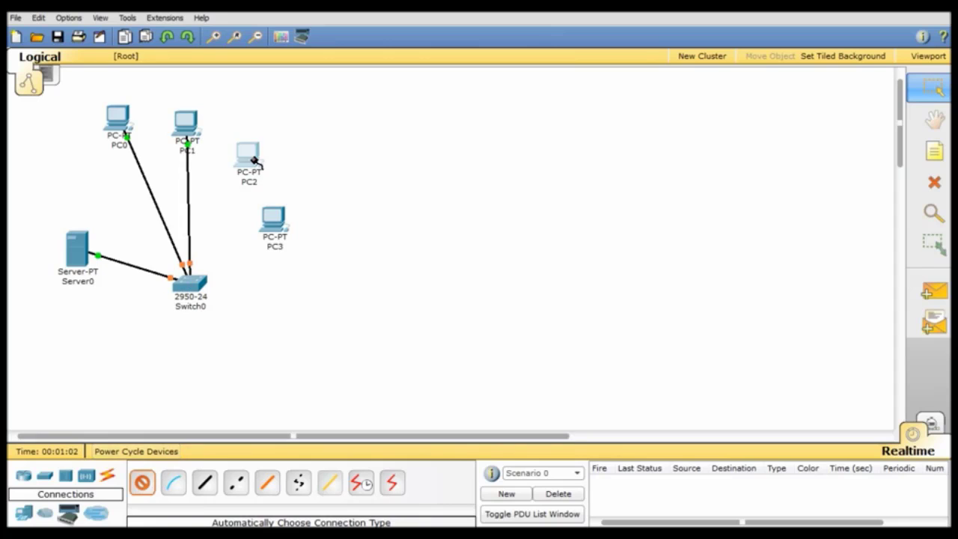
{"action": "left_click", "coordinate": [198, 283]}
{"action": "left_click", "coordinate": [143, 484]}
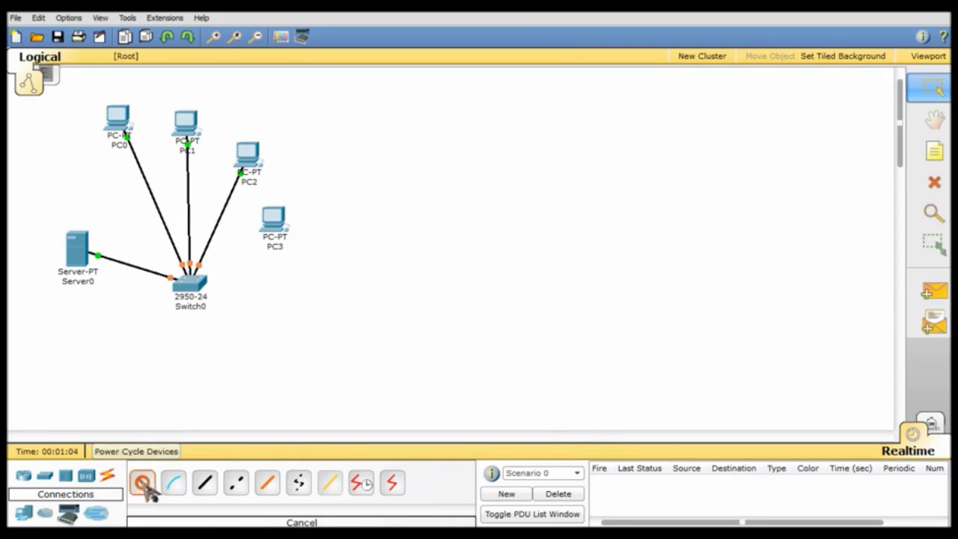
{"action": "left_click", "coordinate": [274, 221]}
{"action": "left_click", "coordinate": [191, 290]}
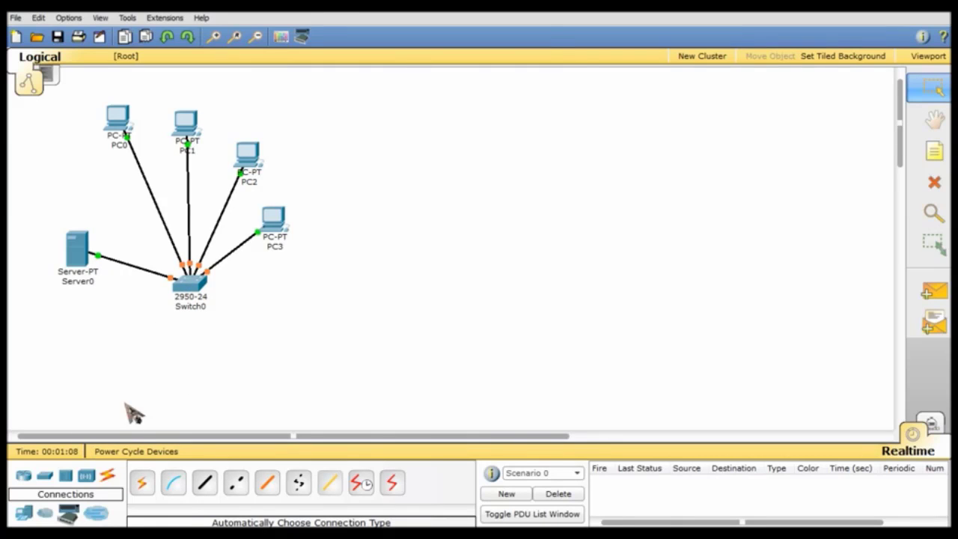
Step: Place a generic AccessPoint-PT wireless access point in the workspace, to the right of Switch0
{"action": "left_click", "coordinate": [90, 477]}
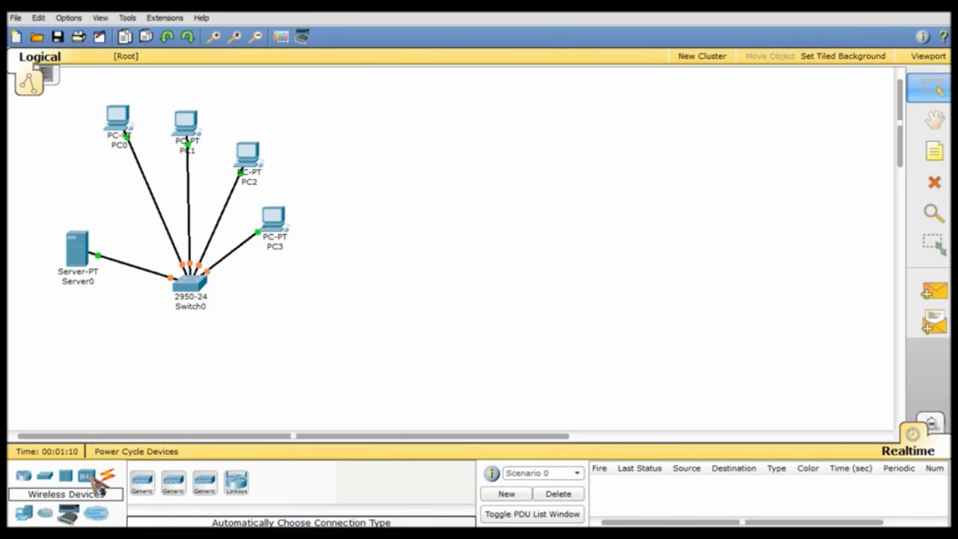
{"action": "left_click", "coordinate": [142, 483]}
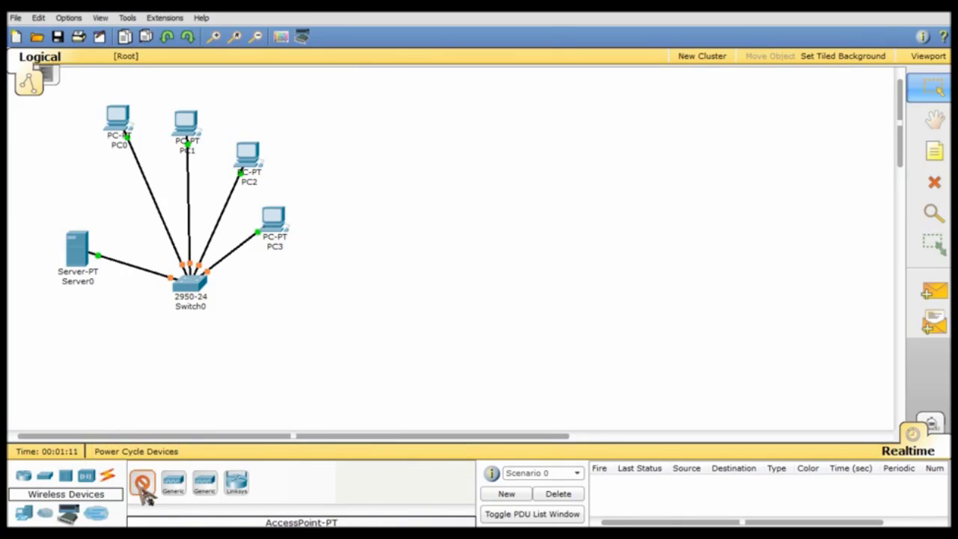
{"action": "left_click", "coordinate": [311, 307]}
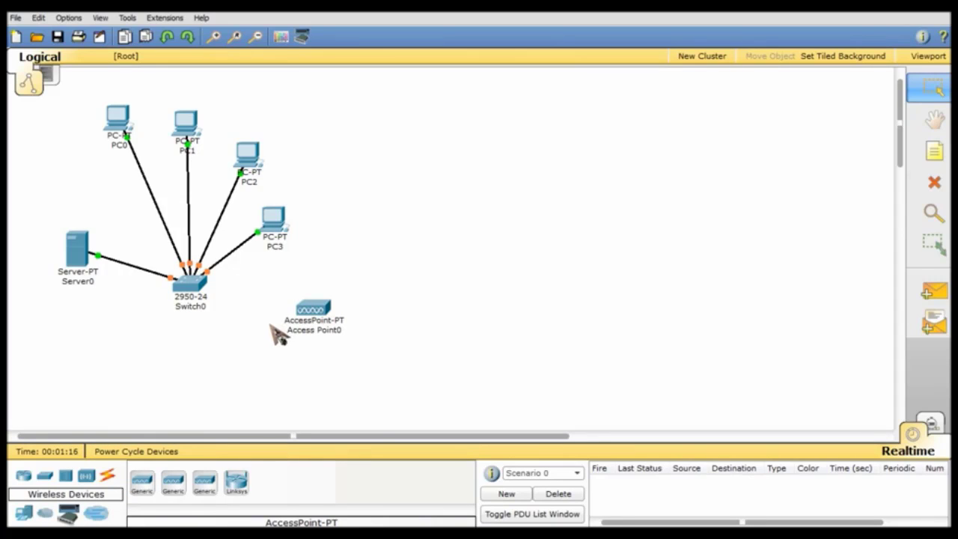
Step: Place four generic Laptop-PT devices in an arc around the right side of the access point
{"action": "left_click", "coordinate": [24, 513]}
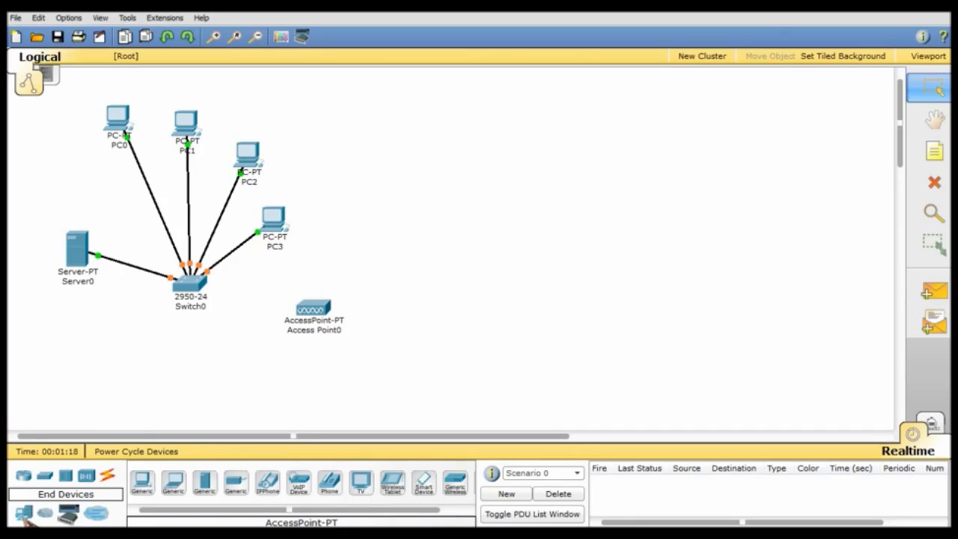
{"action": "left_click", "coordinate": [180, 494]}
{"action": "left_click", "coordinate": [397, 236]}
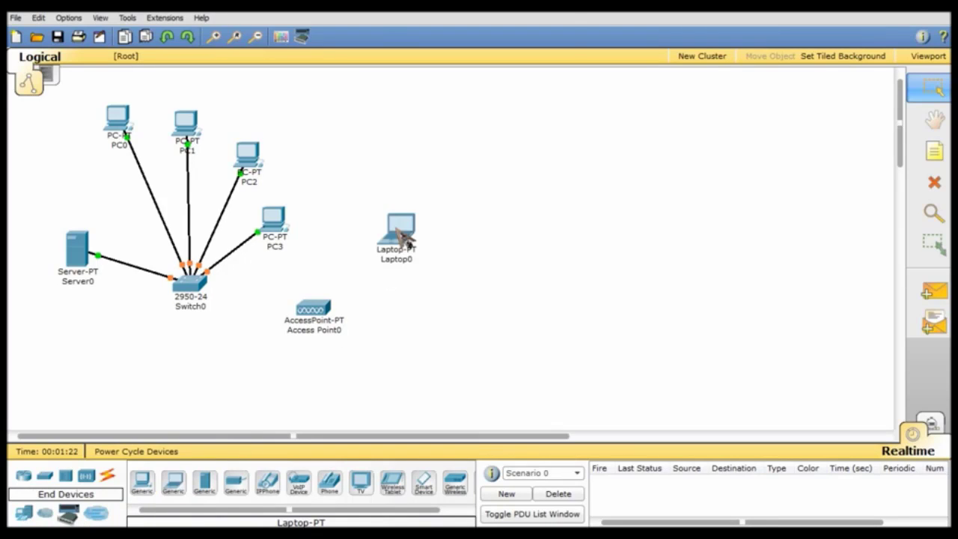
{"action": "left_click", "coordinate": [172, 482], "text": "ctrl"}
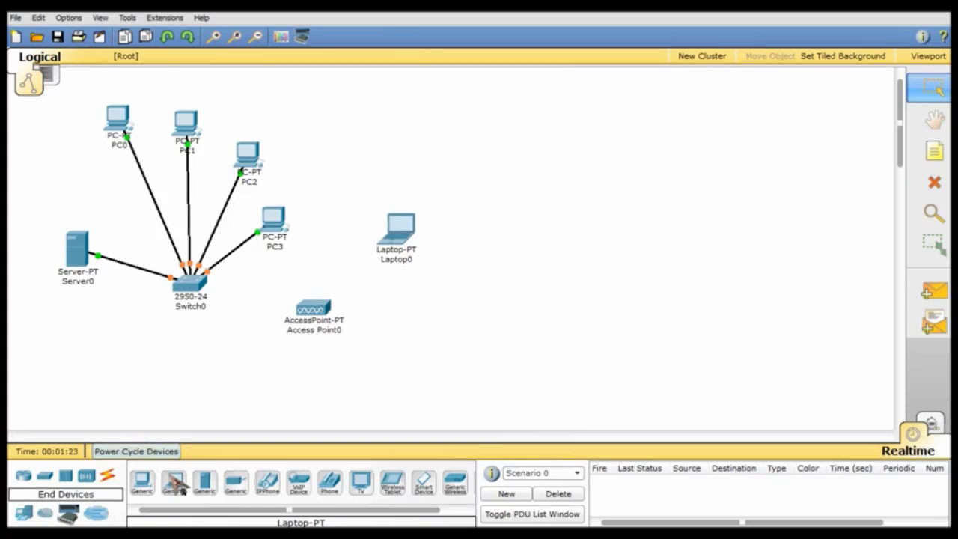
{"action": "left_click", "coordinate": [447, 268]}
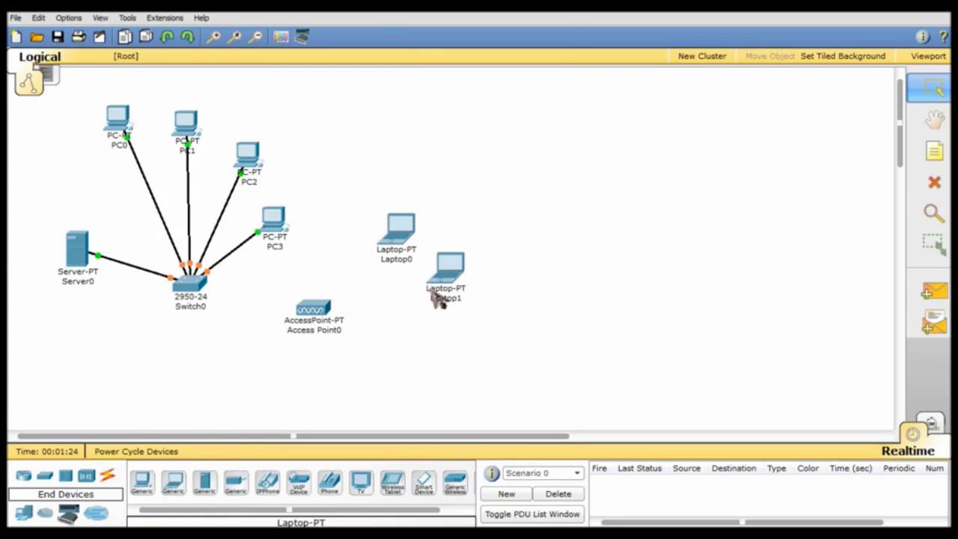
{"action": "left_click", "coordinate": [474, 340]}
{"action": "left_click", "coordinate": [175, 488]}
{"action": "left_click", "coordinate": [399, 395]}
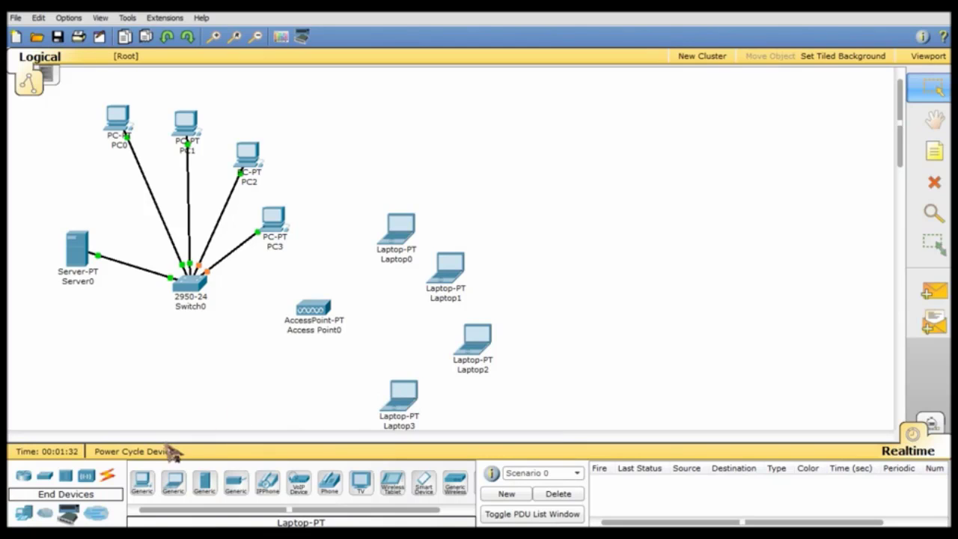
Step: Connect Access Point0 to Switch0 with an automatically chosen cable
{"action": "left_click", "coordinate": [107, 475]}
{"action": "left_click", "coordinate": [143, 483]}
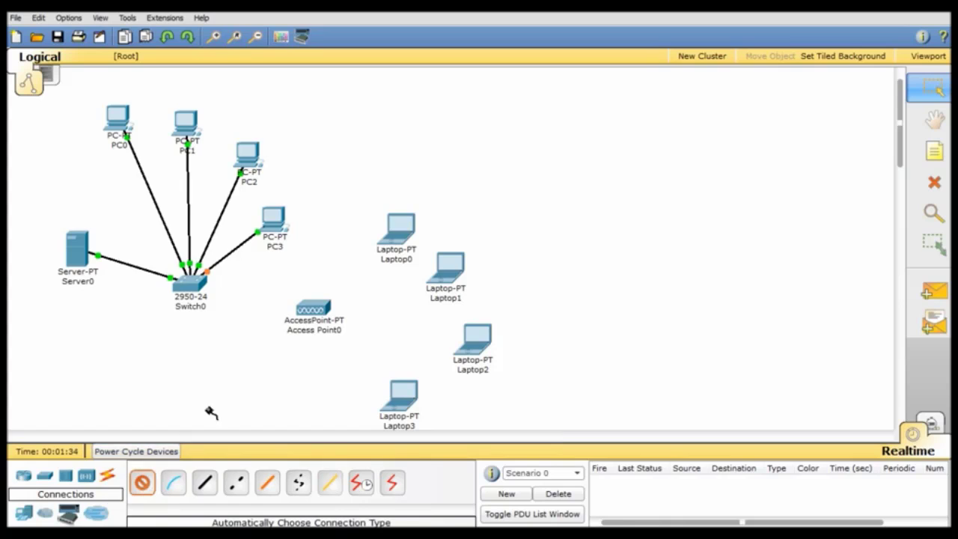
{"action": "left_click", "coordinate": [325, 305]}
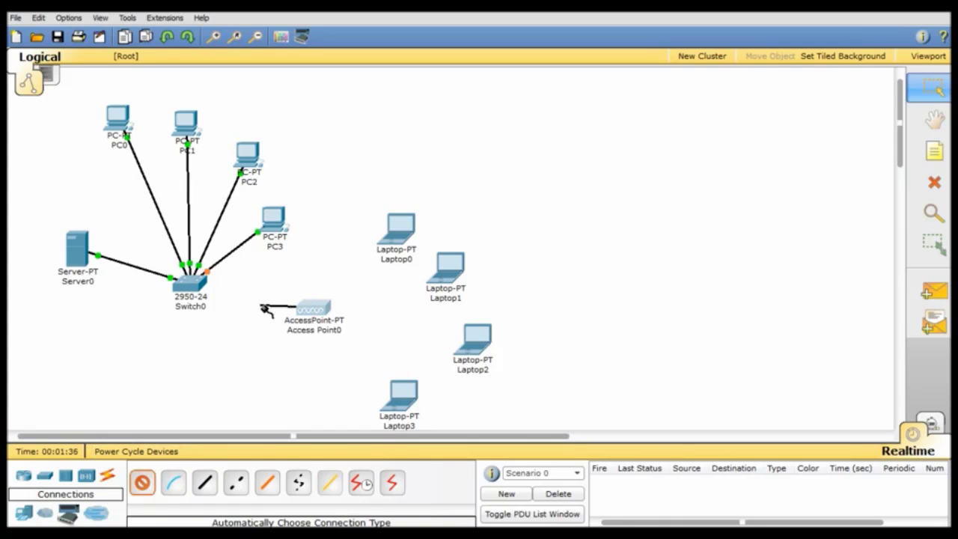
{"action": "left_click", "coordinate": [202, 288]}
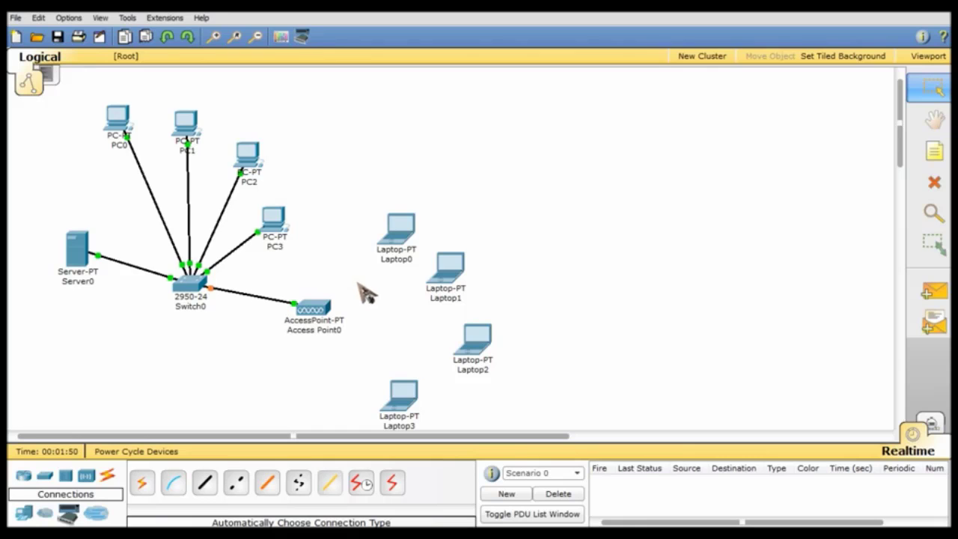
Step: Replace Laptop0's wired network module with the Linksys-WPC300N wireless module and power the laptop back on
{"action": "left_click", "coordinate": [403, 235]}
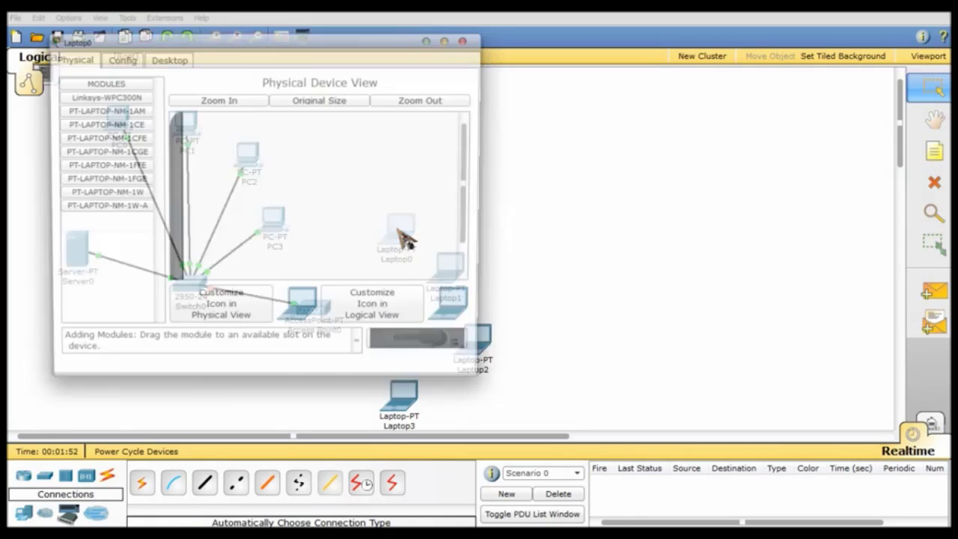
{"action": "left_click_drag", "start_coordinate": [472, 188], "coordinate": [473, 263]}
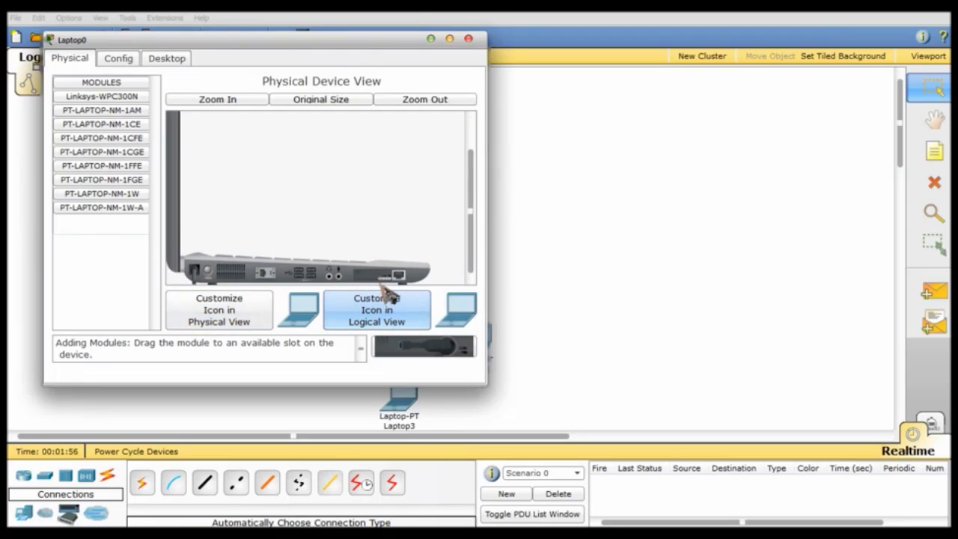
{"action": "mouse_move", "coordinate": [390, 282]}
{"action": "left_mouse_down"}
{"action": "mouse_move", "coordinate": [424, 353]}
{"action": "mouse_move", "coordinate": [396, 322]}
{"action": "mouse_move", "coordinate": [389, 284]}
{"action": "left_mouse_up"}
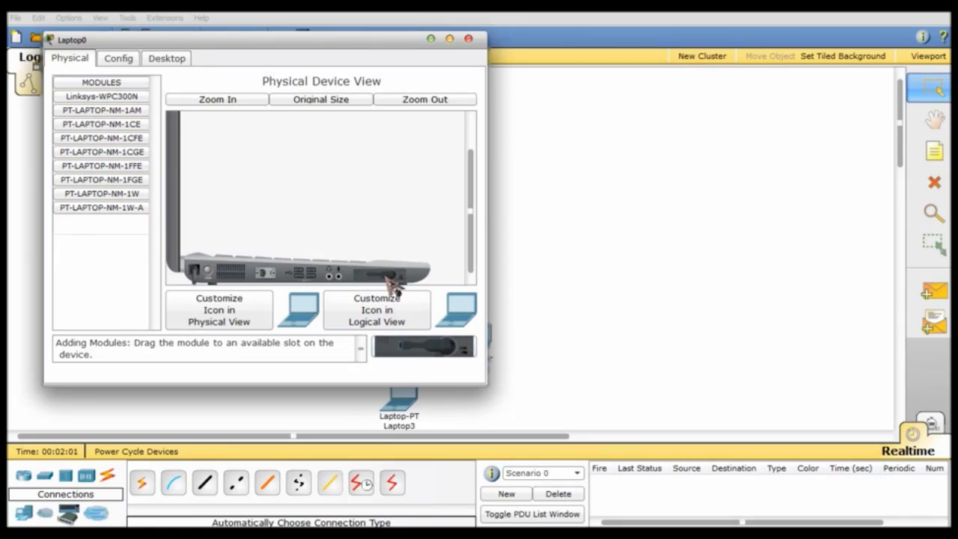
{"action": "left_click", "coordinate": [207, 271]}
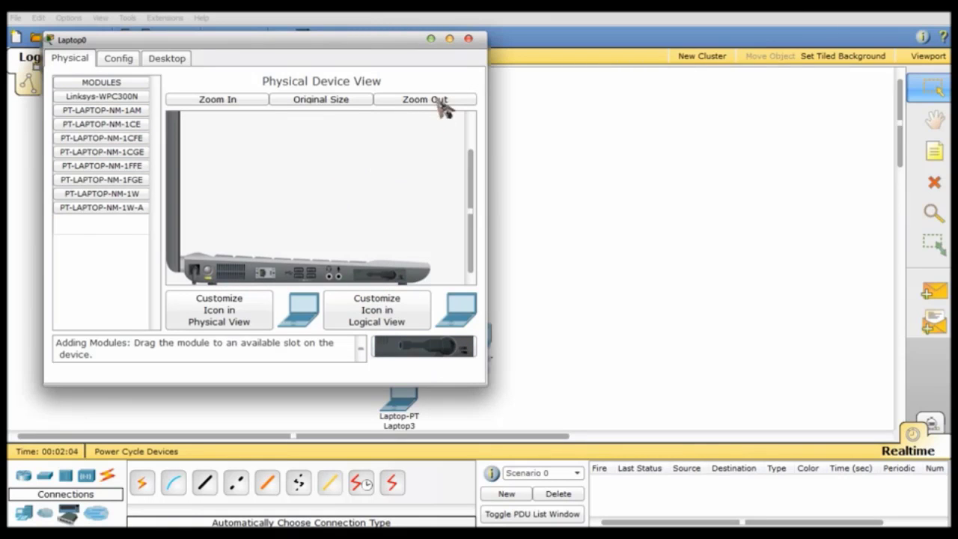
{"action": "left_click", "coordinate": [468, 39]}
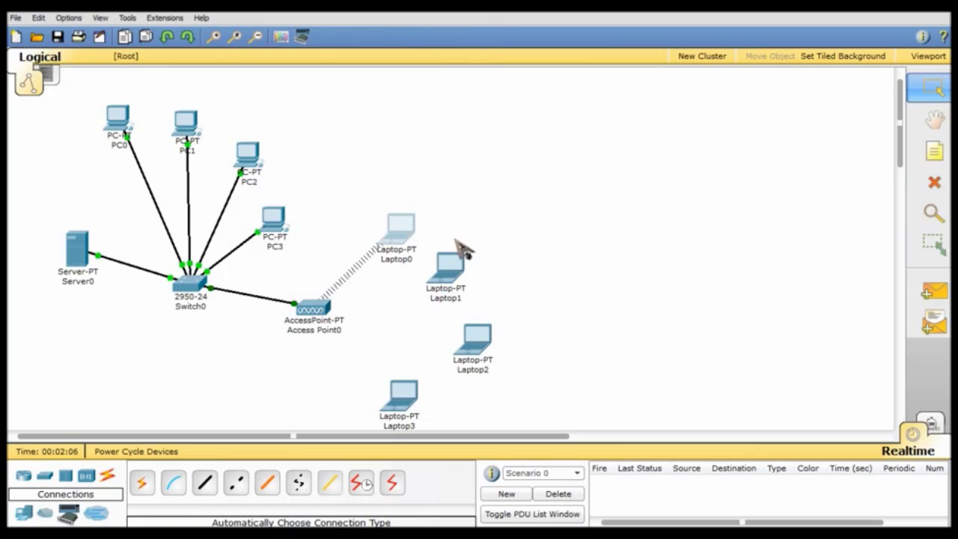
Step: Replace Laptop1's wired network module with the Linksys-WPC300N wireless module and power the laptop back on
{"action": "mouse_move", "coordinate": [458, 279]}
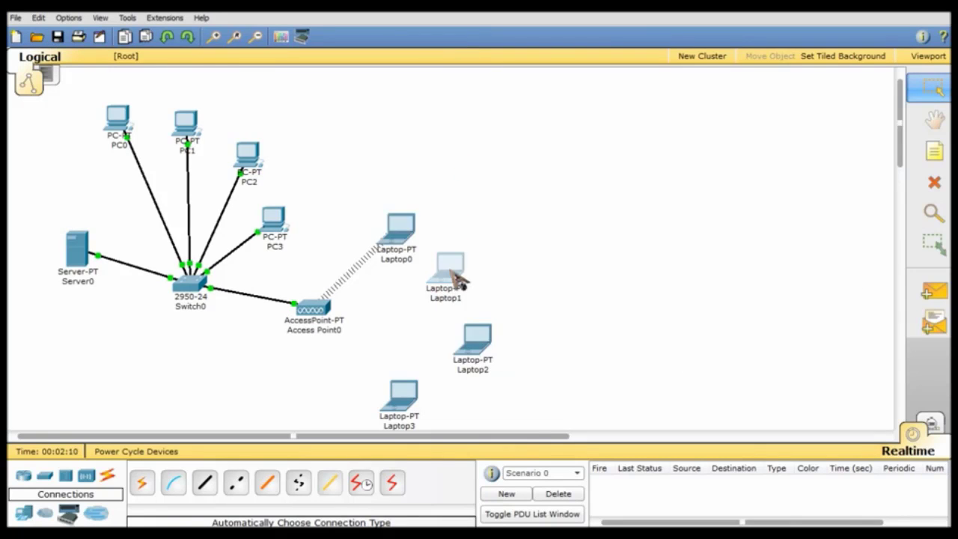
{"action": "left_click", "coordinate": [456, 274]}
{"action": "scroll", "coordinate": [496, 231], "scroll_direction": "down", "scroll_amount": 3}
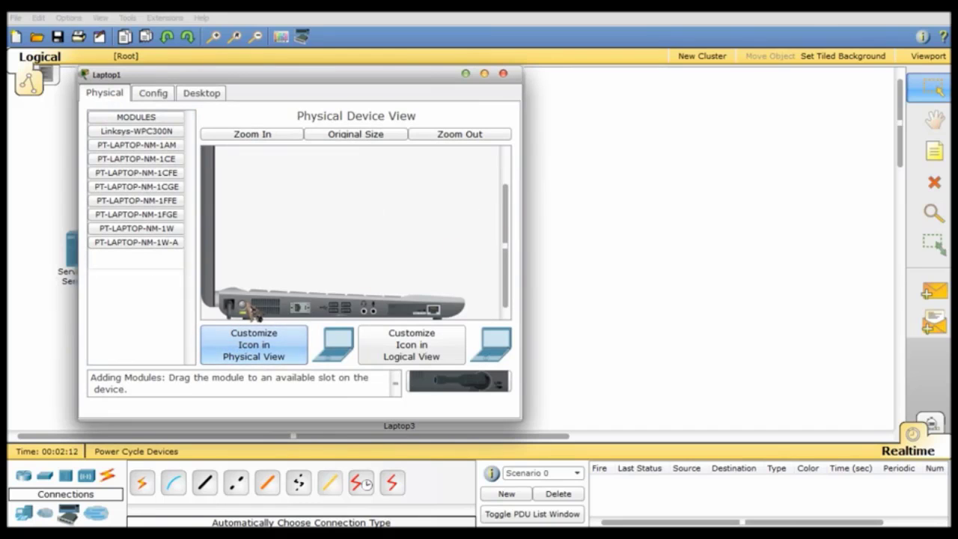
{"action": "left_click_drag", "start_coordinate": [408, 313], "coordinate": [428, 313]}
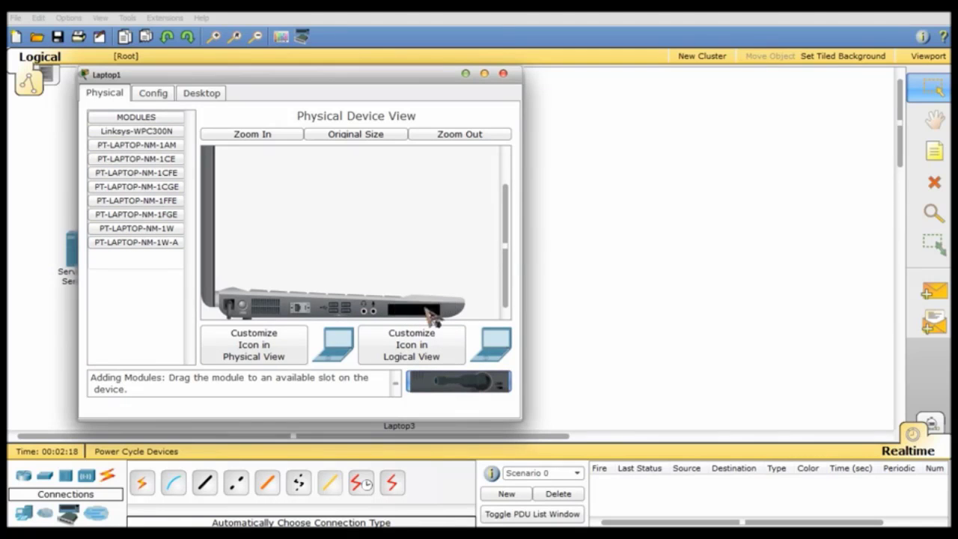
{"action": "left_click", "coordinate": [245, 309]}
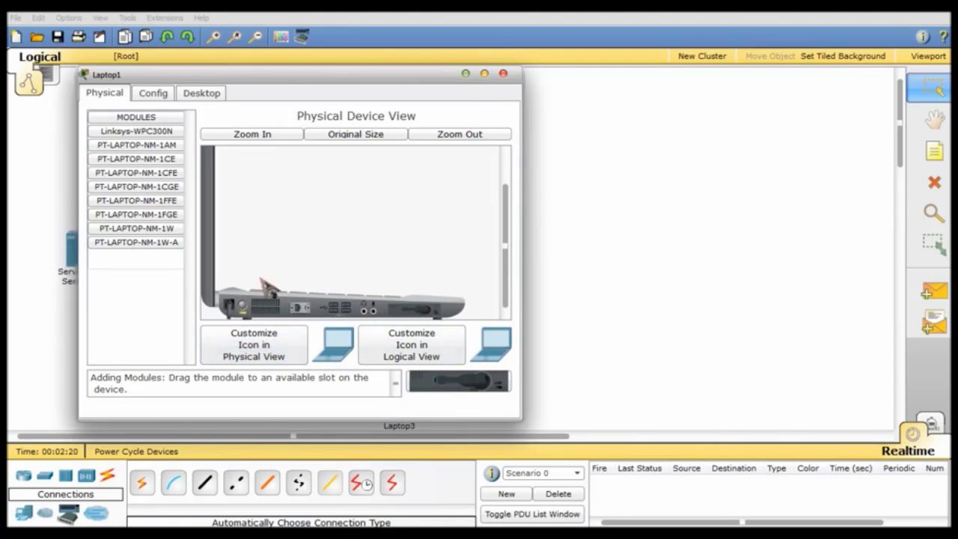
{"action": "left_click", "coordinate": [503, 74]}
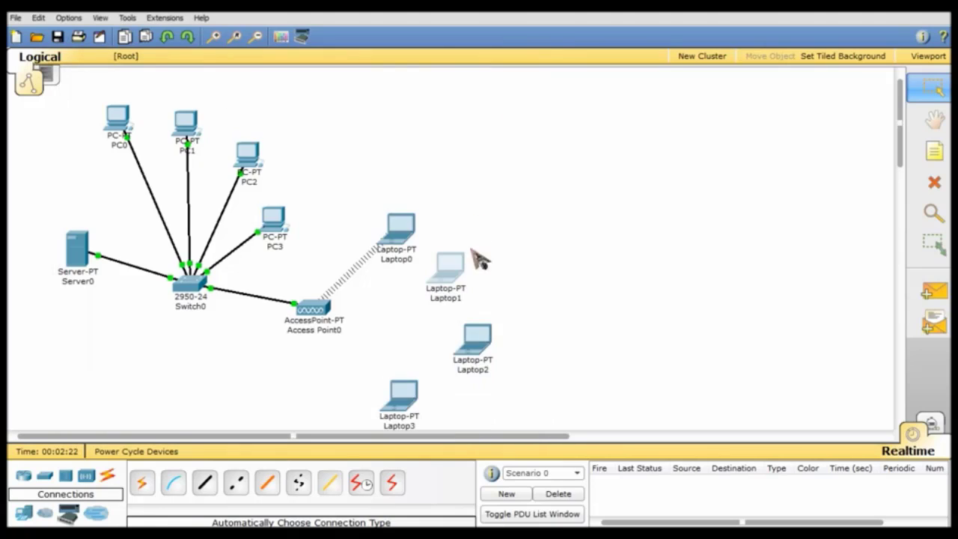
Step: Replace Laptop2's wired network module with the Linksys-WPC300N wireless module and power the laptop back on
{"action": "left_click", "coordinate": [475, 338]}
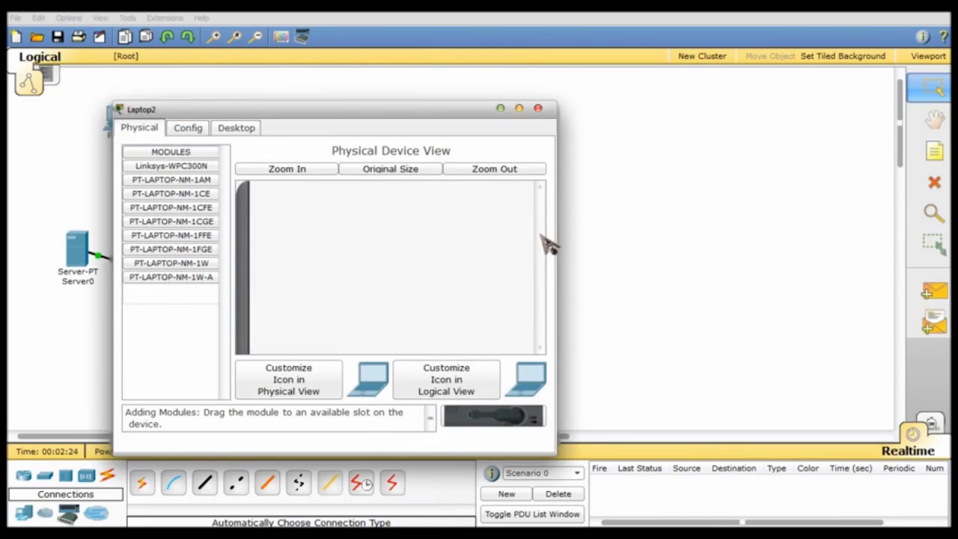
{"action": "scroll", "coordinate": [539, 247], "scroll_direction": "down", "scroll_amount": 3}
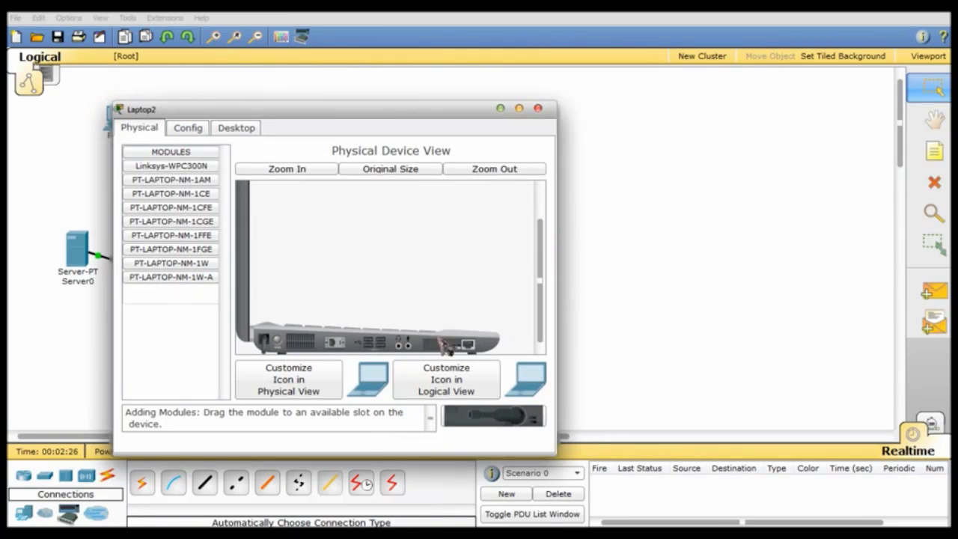
{"action": "left_click_drag", "start_coordinate": [492, 419], "coordinate": [449, 348]}
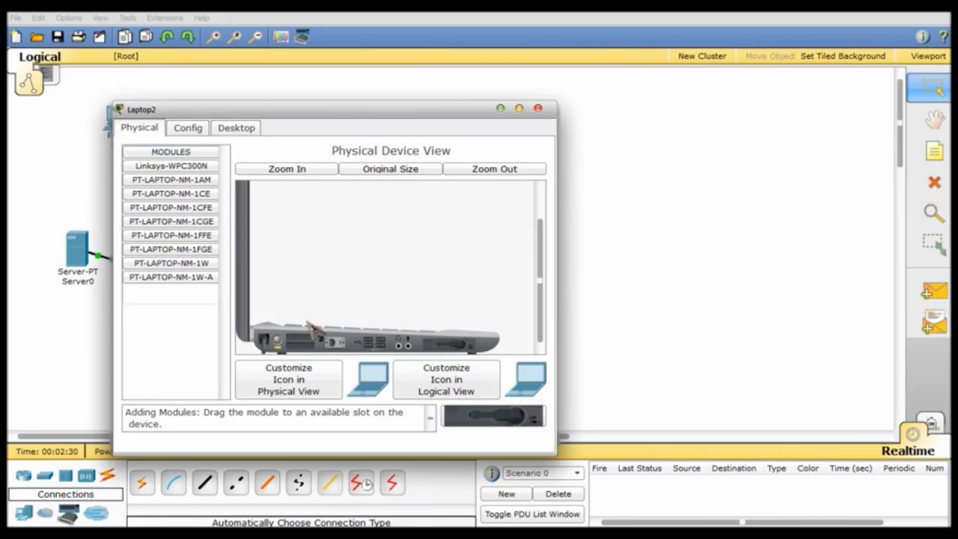
{"action": "left_click", "coordinate": [538, 110]}
Step: Replace Laptop3's wired network module with the Linksys-WPC300N wireless module and power the laptop back on
{"action": "left_click", "coordinate": [402, 408]}
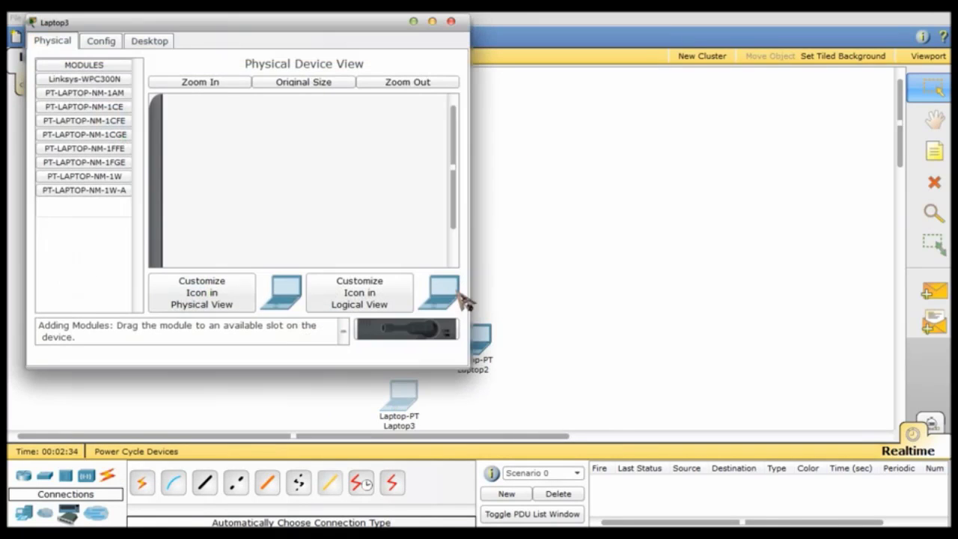
{"action": "scroll", "coordinate": [449, 224], "scroll_direction": "down", "scroll_amount": 3}
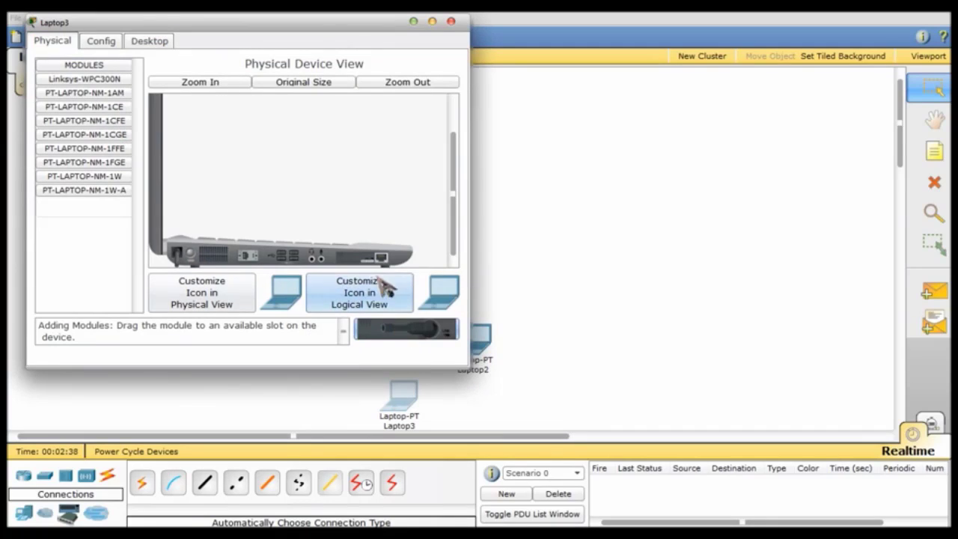
{"action": "mouse_move", "coordinate": [370, 259]}
{"action": "left_mouse_down"}
{"action": "mouse_move", "coordinate": [416, 340]}
{"action": "mouse_move", "coordinate": [344, 284]}
{"action": "mouse_move", "coordinate": [364, 262]}
{"action": "left_mouse_up"}
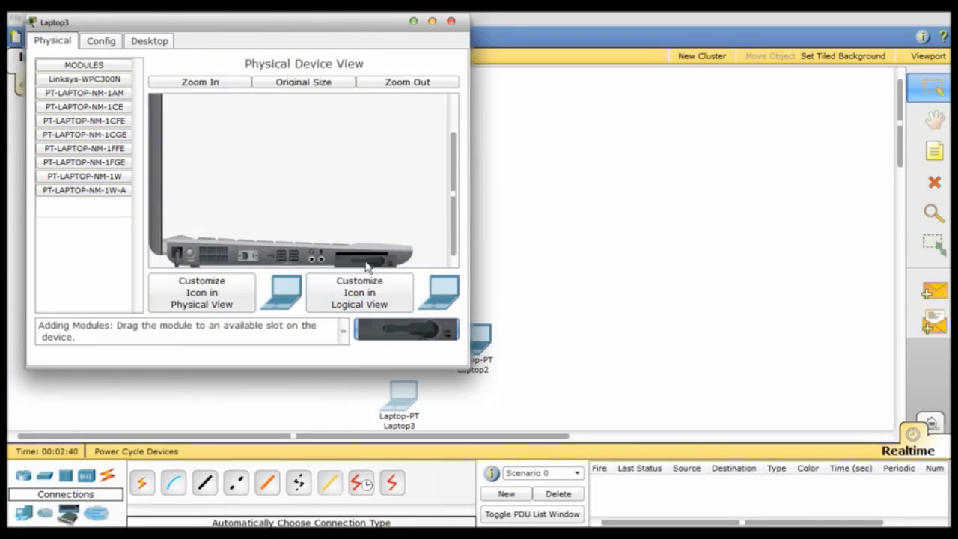
{"action": "left_click", "coordinate": [451, 21]}
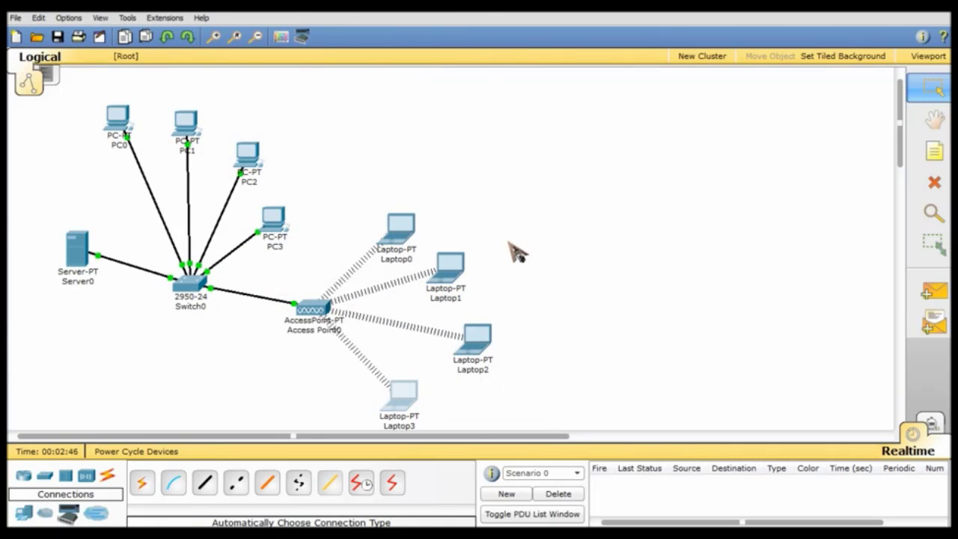
Step: Assign Server0 the IP address 192.168.1.1 with subnet mask 255.255.255.0
{"action": "left_click", "coordinate": [60, 247]}
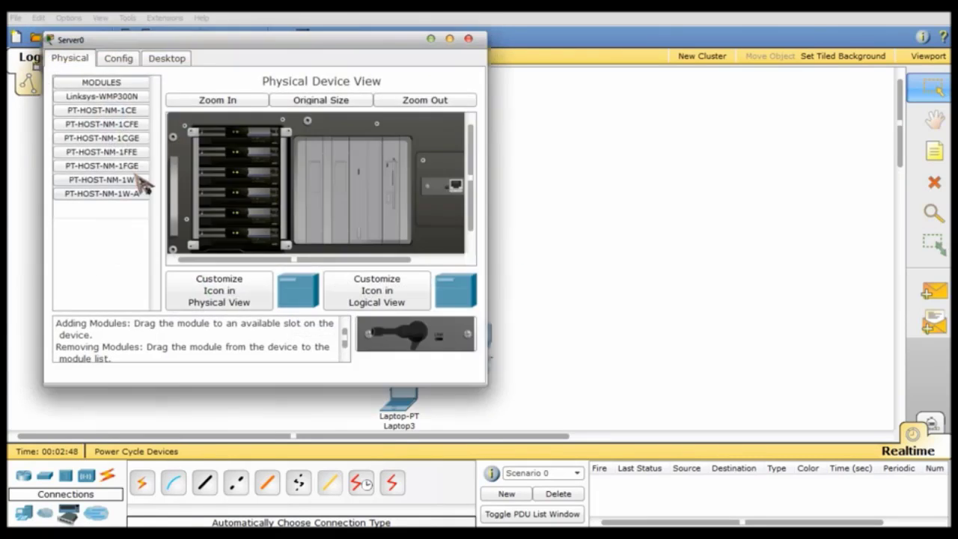
{"action": "left_click", "coordinate": [169, 62]}
{"action": "left_click", "coordinate": [104, 132]}
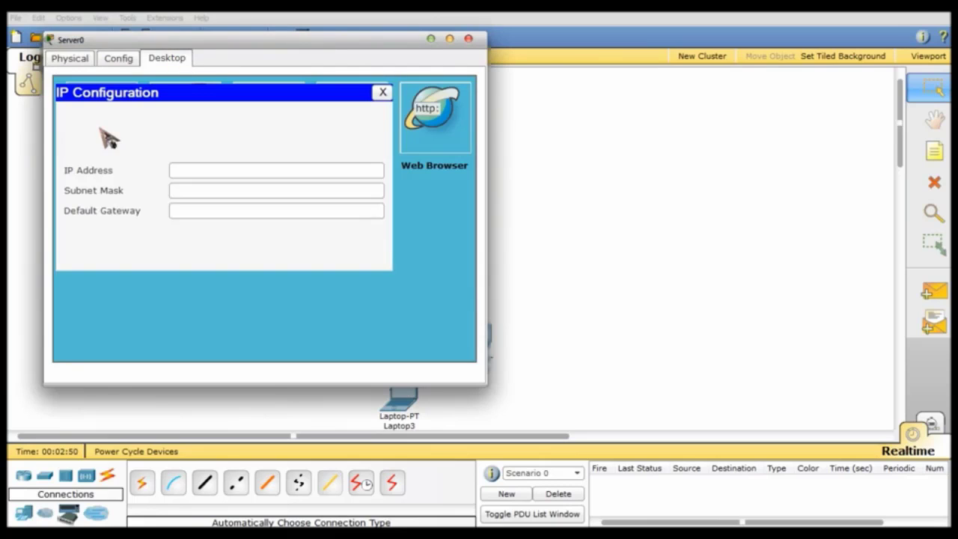
{"action": "left_click", "coordinate": [198, 170]}
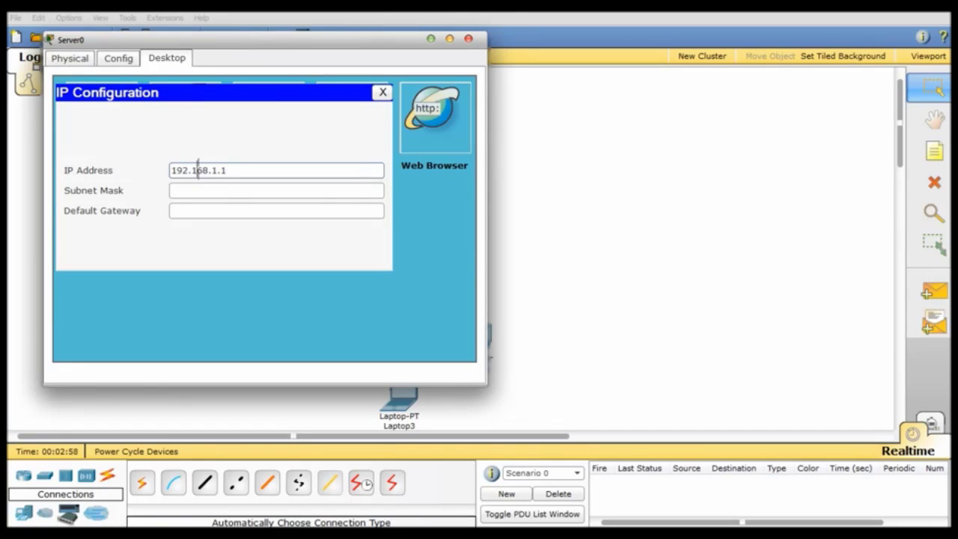
{"action": "key", "text": "Tab"}
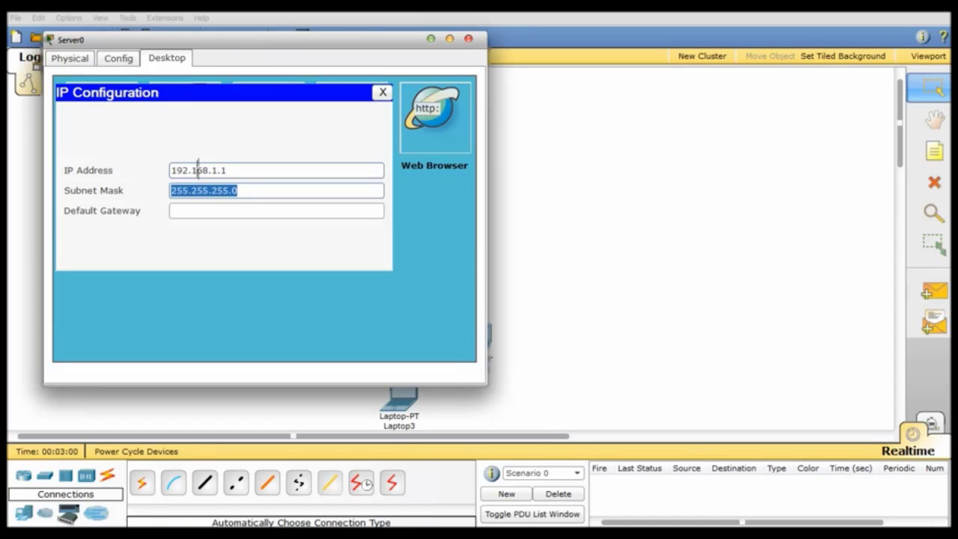
{"action": "left_click", "coordinate": [469, 38]}
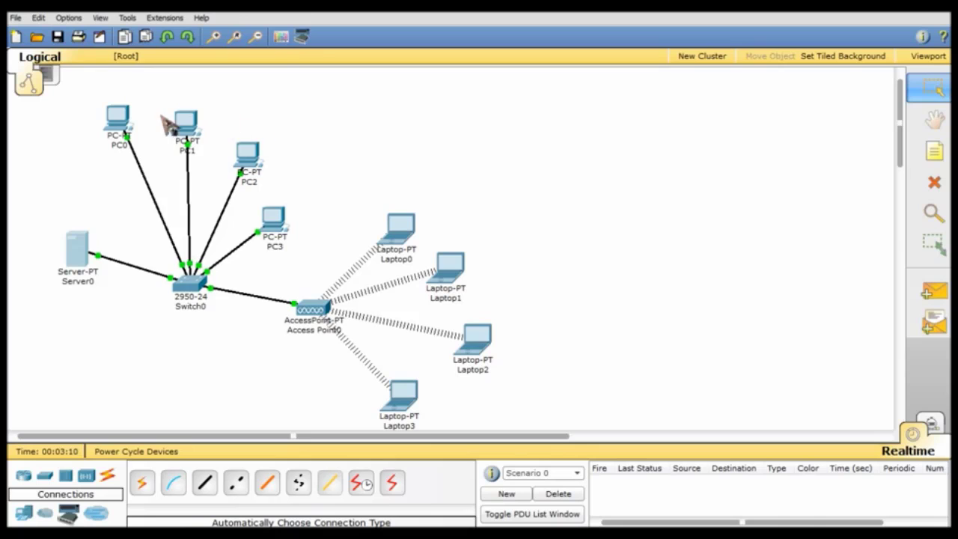
Step: Set PC0's IP configuration to DHCP so it obtains its address automatically
{"action": "left_click", "coordinate": [125, 127]}
{"action": "left_click", "coordinate": [201, 94]}
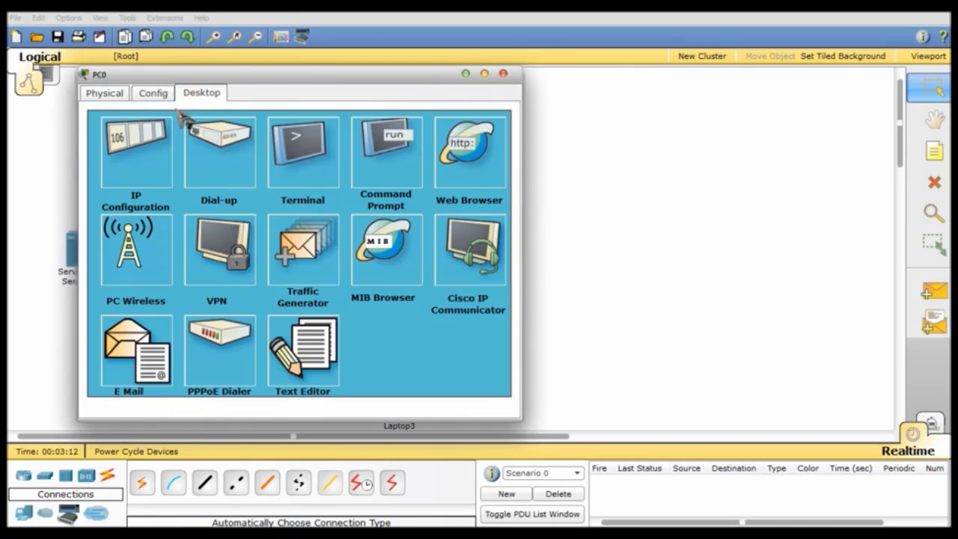
{"action": "left_click", "coordinate": [154, 155]}
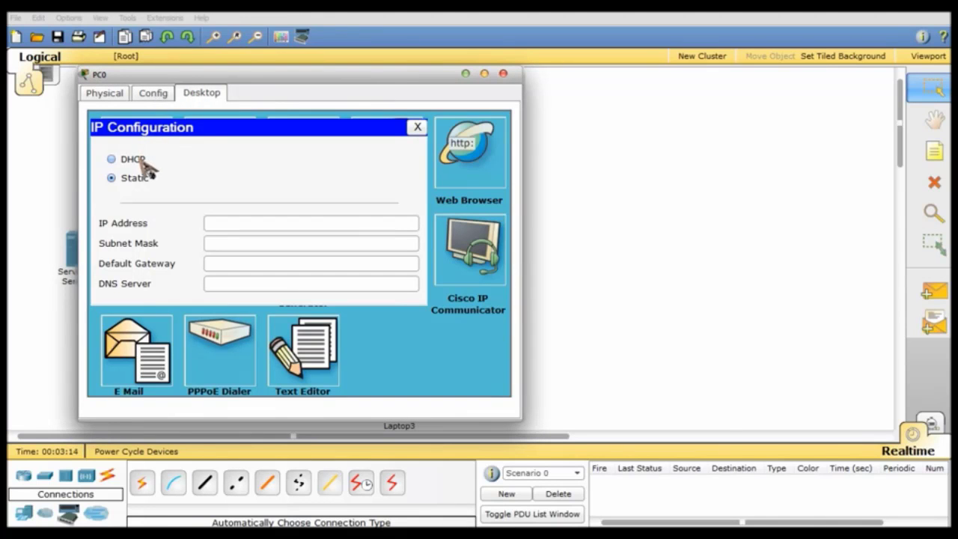
{"action": "left_click", "coordinate": [143, 162]}
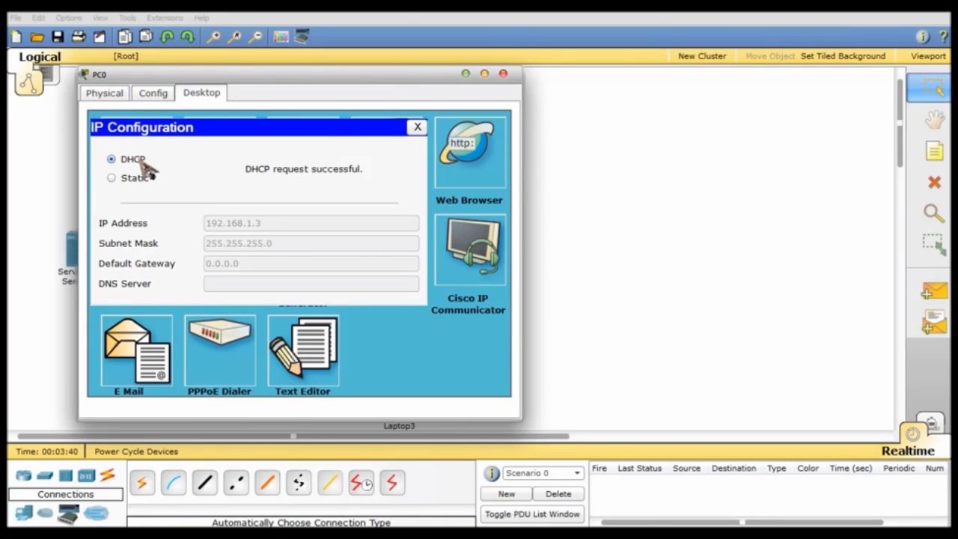
{"action": "left_click", "coordinate": [503, 74]}
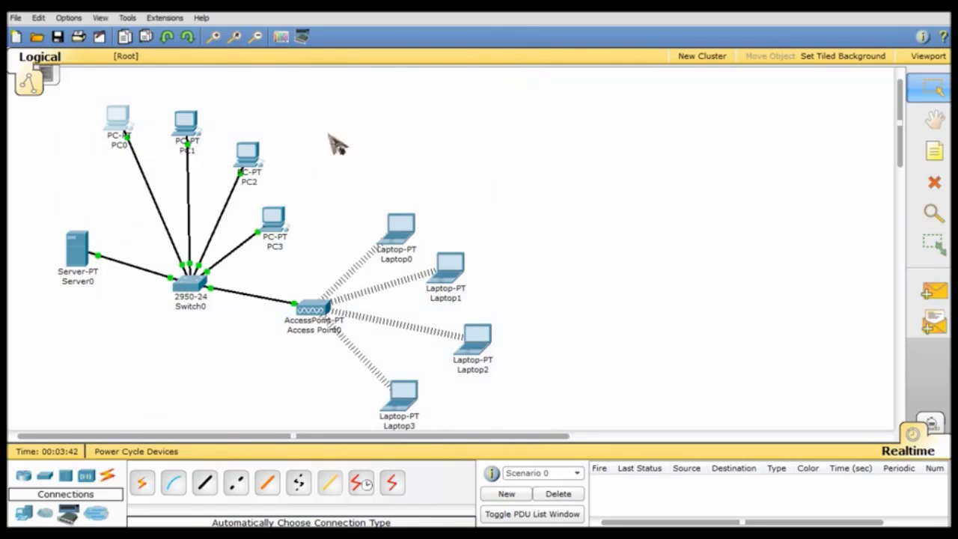
Step: Switch PC1's IP configuration from Static to DHCP
{"action": "left_click", "coordinate": [196, 122]}
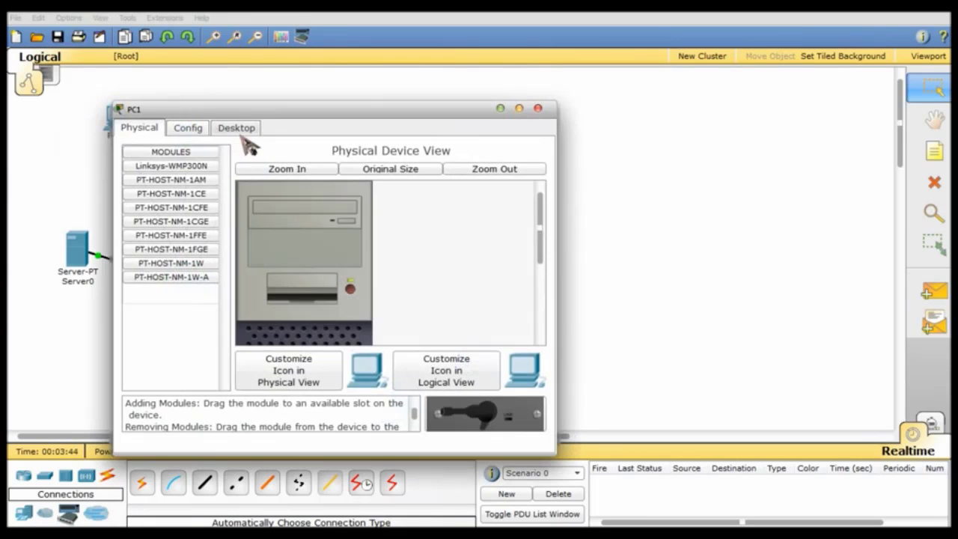
{"action": "left_click", "coordinate": [238, 129]}
{"action": "left_click", "coordinate": [192, 206]}
{"action": "left_click", "coordinate": [182, 196]}
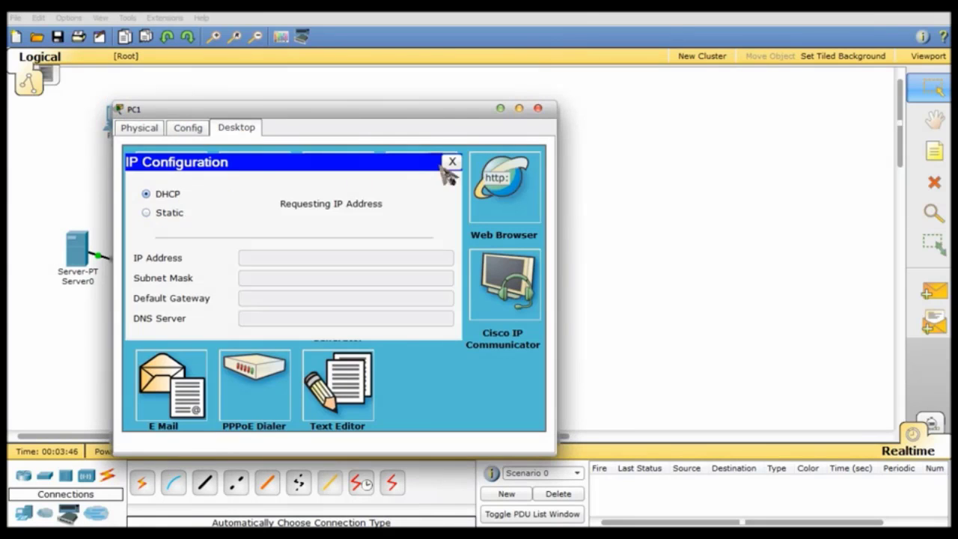
{"action": "left_click", "coordinate": [537, 108]}
Step: Switch PC2's IP configuration from Static to DHCP
{"action": "left_click", "coordinate": [252, 159]}
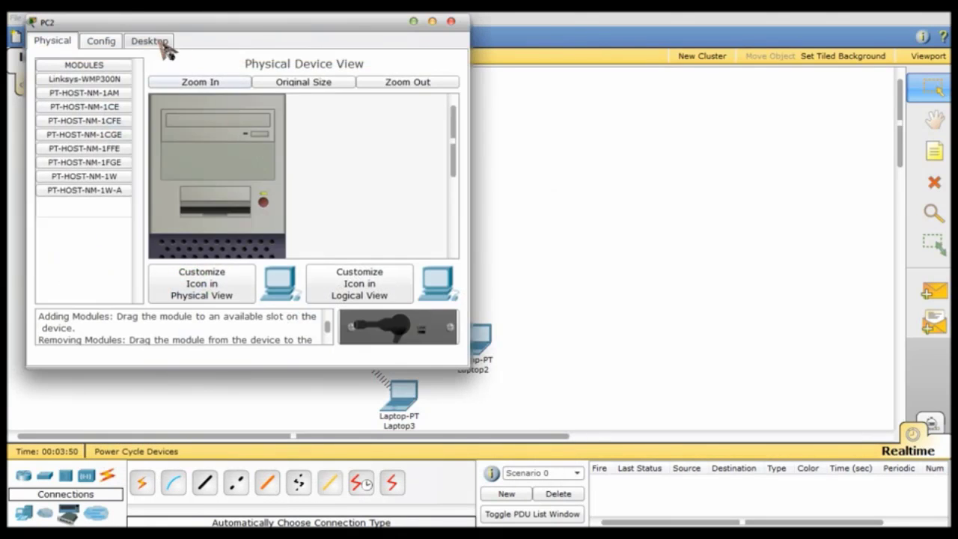
{"action": "left_click", "coordinate": [157, 42]}
{"action": "left_click", "coordinate": [133, 118]}
{"action": "left_click", "coordinate": [81, 109]}
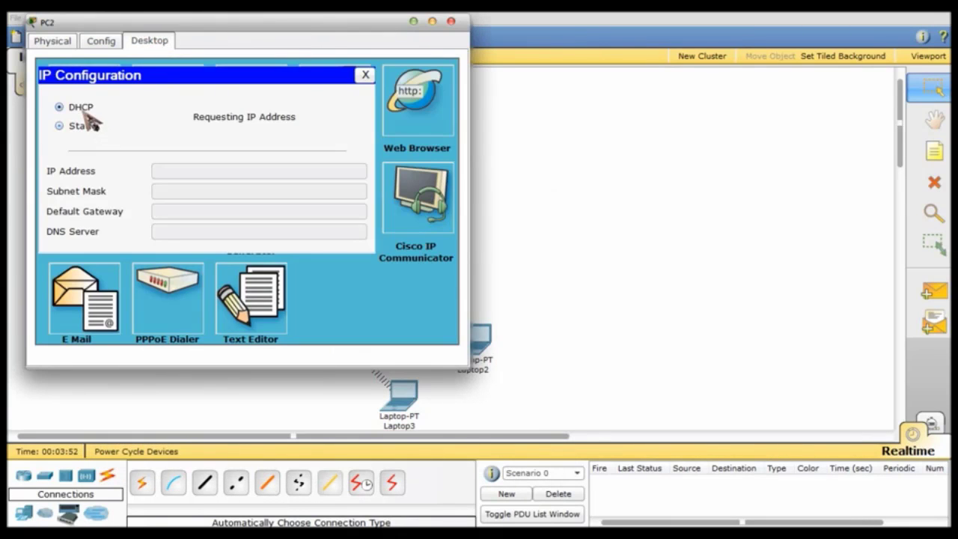
{"action": "left_click", "coordinate": [451, 21]}
Step: Switch PC3's IP configuration from Static to DHCP
{"action": "left_click", "coordinate": [274, 228]}
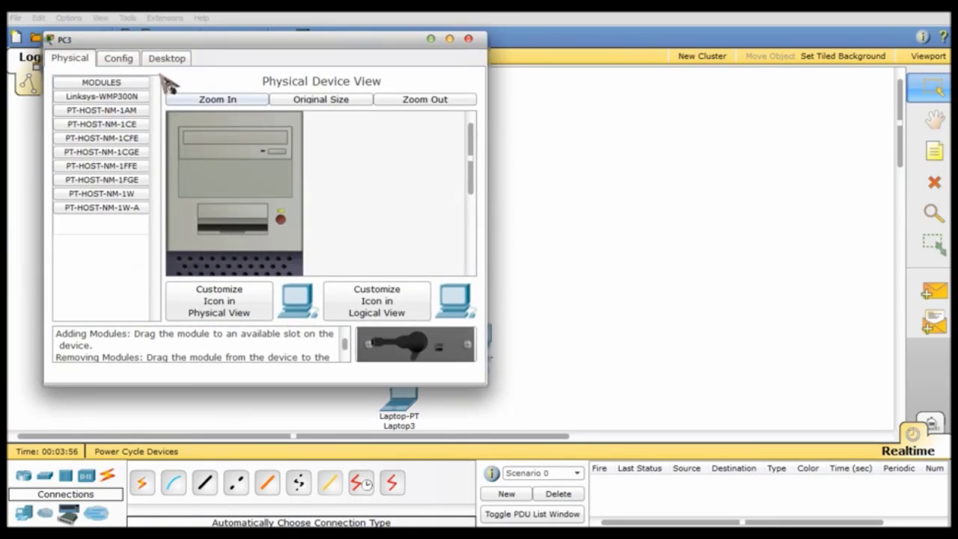
{"action": "left_click", "coordinate": [166, 58]}
{"action": "left_click", "coordinate": [131, 135]}
{"action": "left_click", "coordinate": [113, 125]}
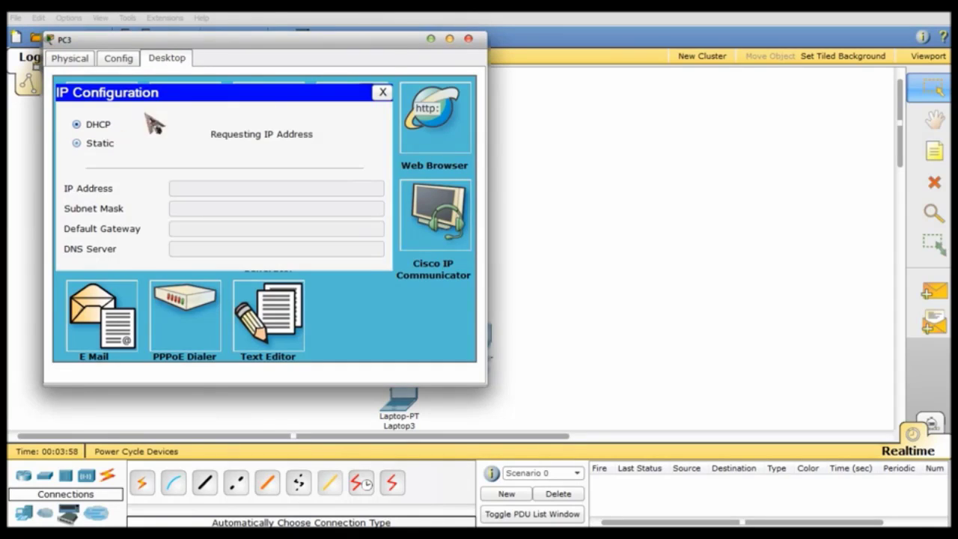
{"action": "left_click", "coordinate": [468, 39]}
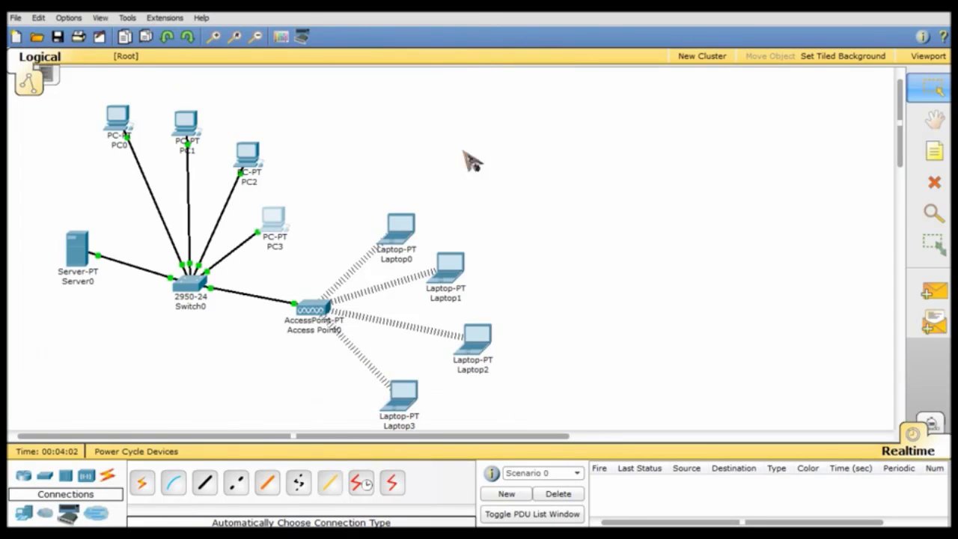
Step: Check Laptop0's IP configuration for its addressing mode and assigned address
{"action": "left_click", "coordinate": [398, 241]}
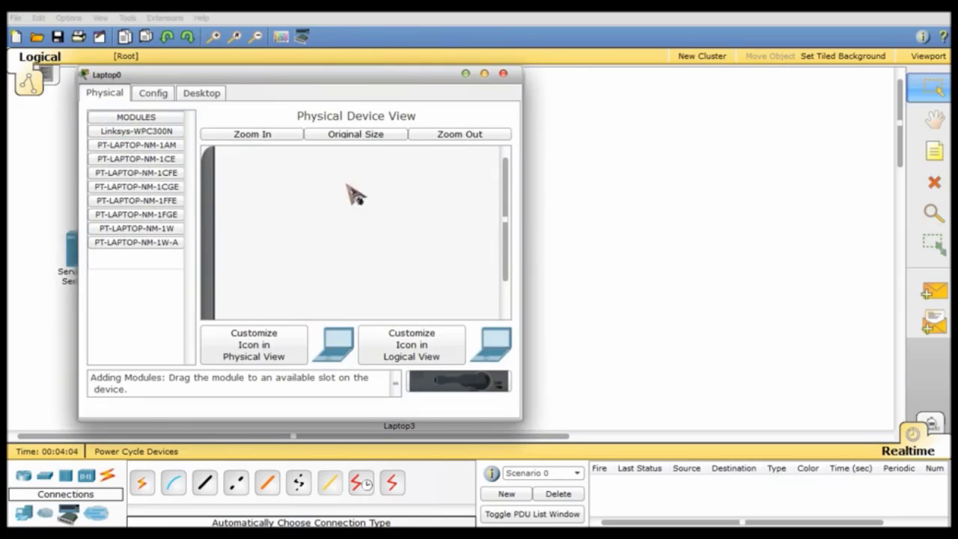
{"action": "left_click", "coordinate": [202, 93]}
{"action": "left_click", "coordinate": [161, 146]}
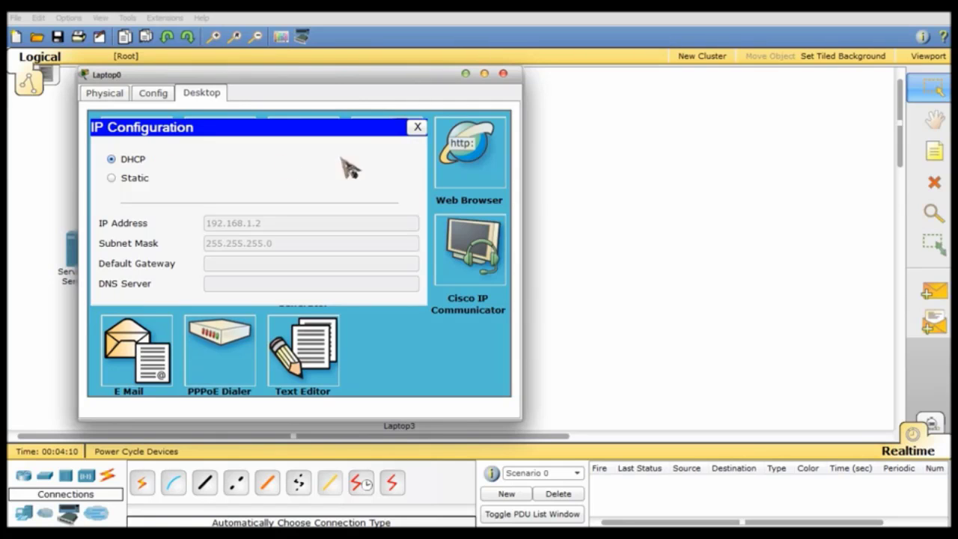
{"action": "left_click", "coordinate": [503, 73]}
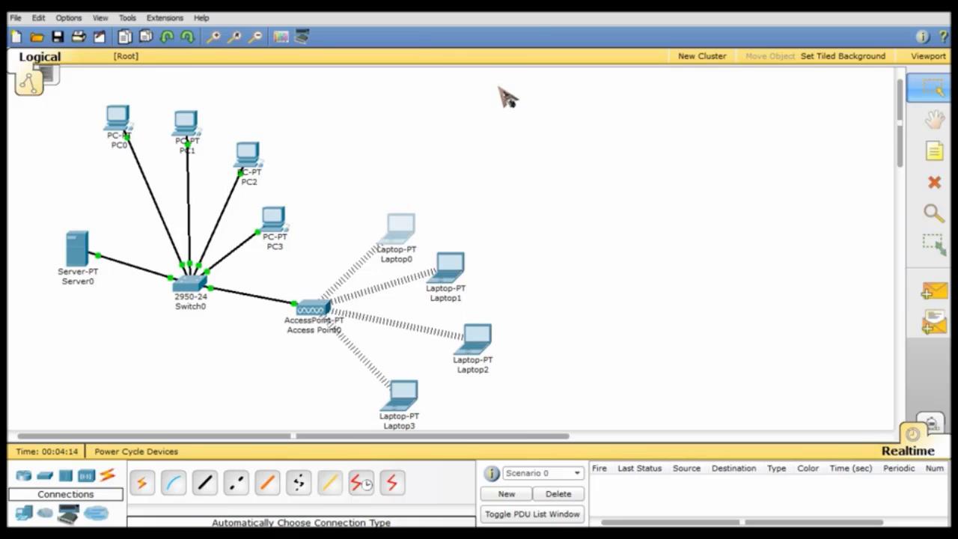
Step: Test connectivity from Server0's command prompt by pinging 192.168.1.5, 192.168.1.3 and 192.168.1.7
{"action": "mouse_move", "coordinate": [78, 262]}
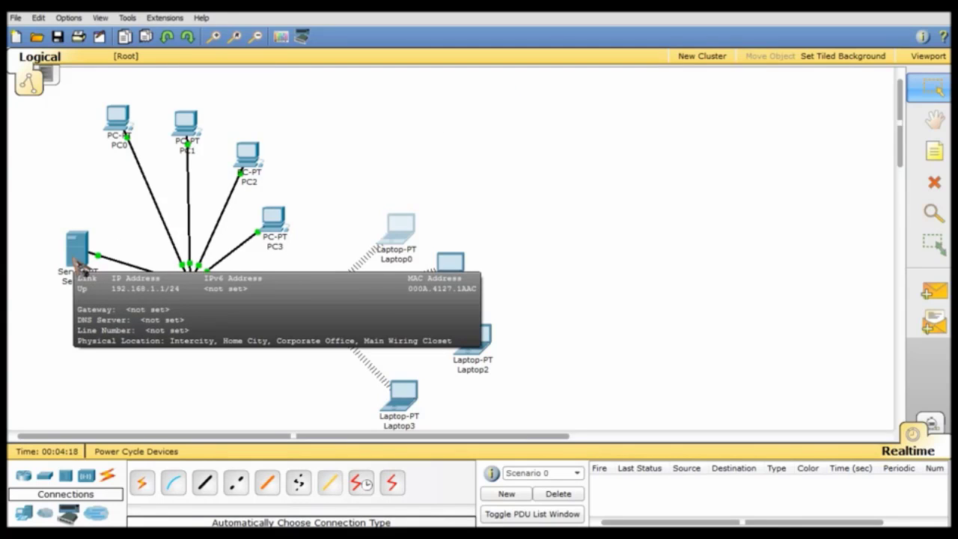
{"action": "left_click", "coordinate": [79, 266]}
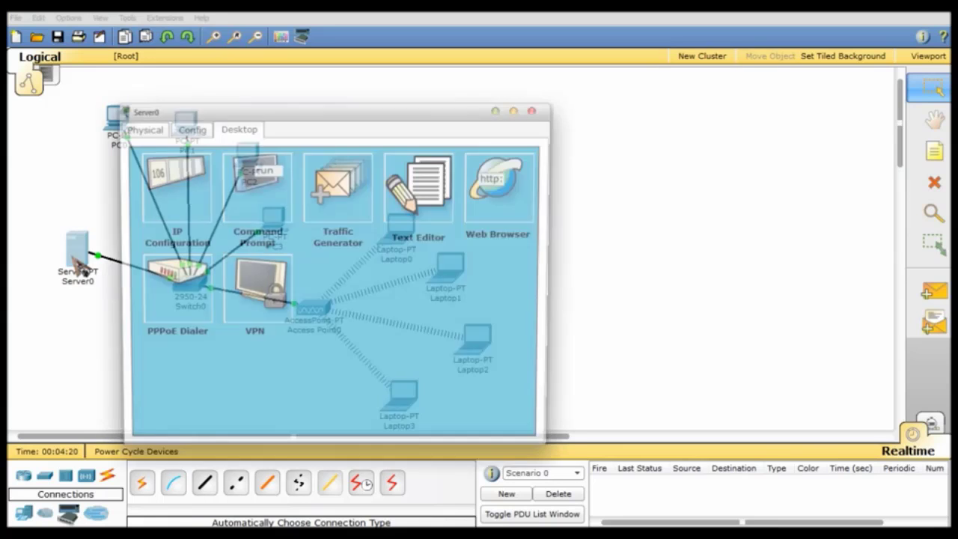
{"action": "left_click", "coordinate": [256, 188]}
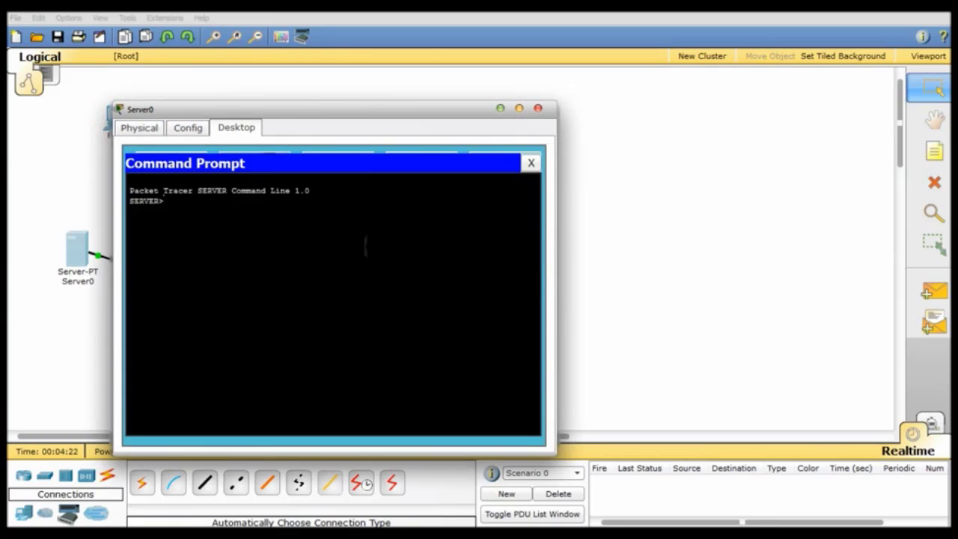
{"action": "type", "text": "ping 192.168.1.5"}
{"action": "key", "text": "Return"}
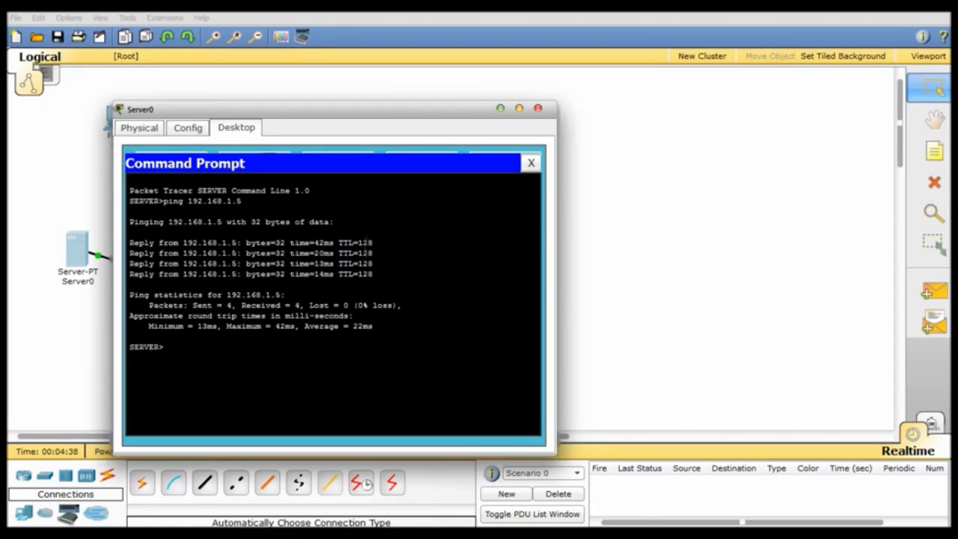
{"action": "type", "text": "ping 192.168.1.3"}
{"action": "key", "text": "Return"}
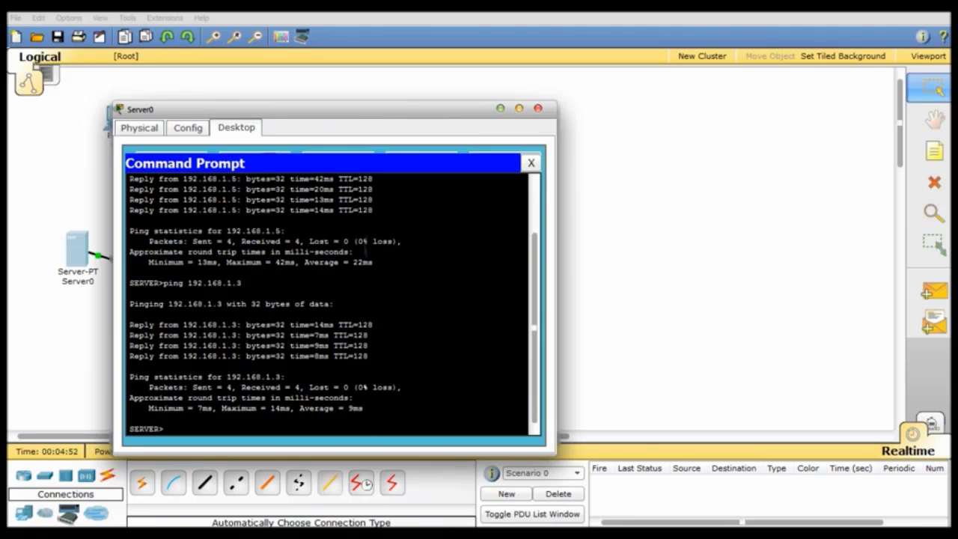
{"action": "type", "text": "ping 192.168.1.7"}
{"action": "key", "text": "Return"}
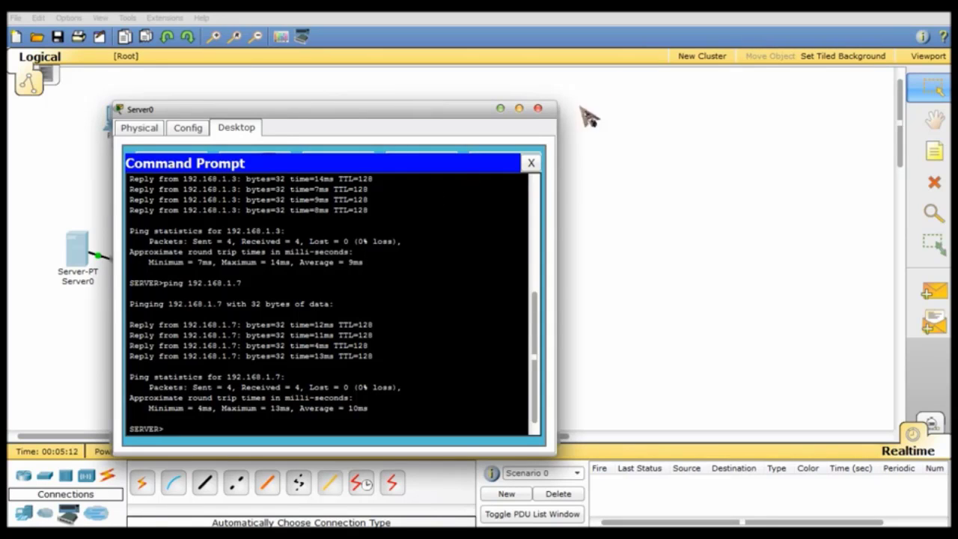
{"action": "left_click", "coordinate": [537, 109]}
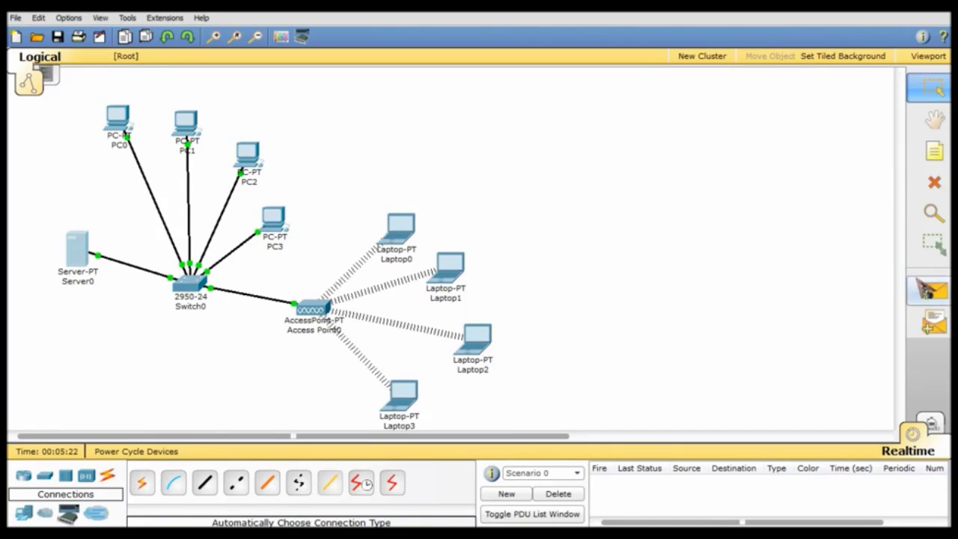
Step: Send a simple PDU from PC1 to Laptop3 and play its path automatically in Simulation mode
{"action": "left_click", "coordinate": [933, 292]}
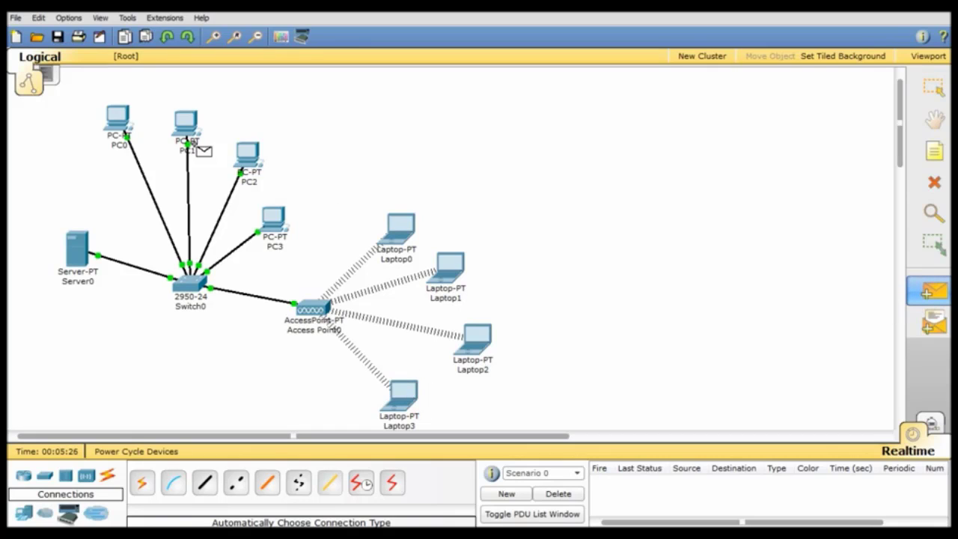
{"action": "left_click", "coordinate": [190, 128]}
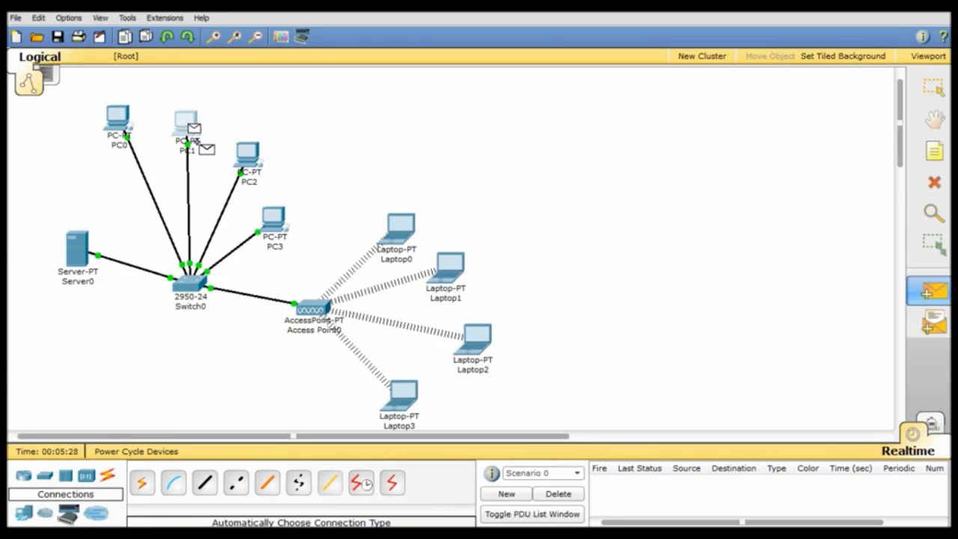
{"action": "left_click", "coordinate": [404, 400]}
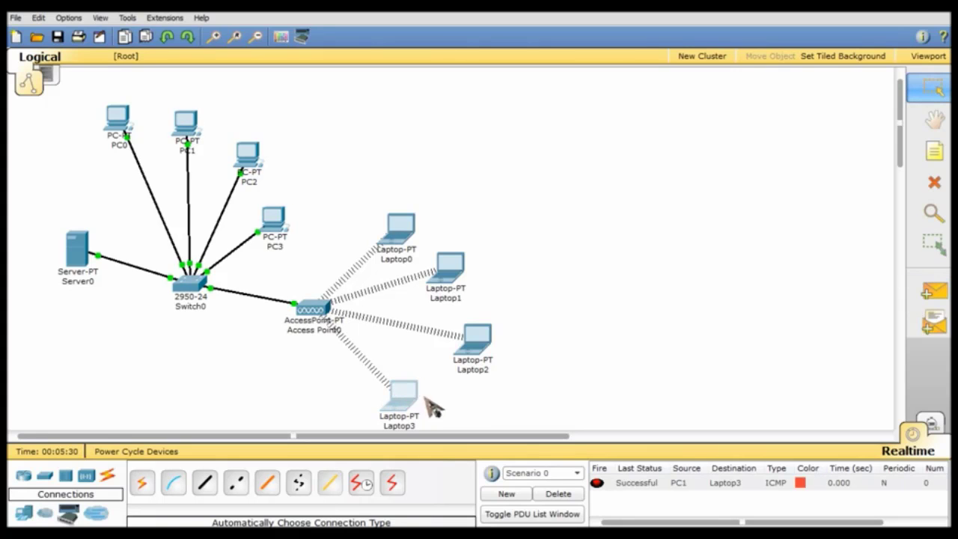
{"action": "left_click", "coordinate": [935, 427]}
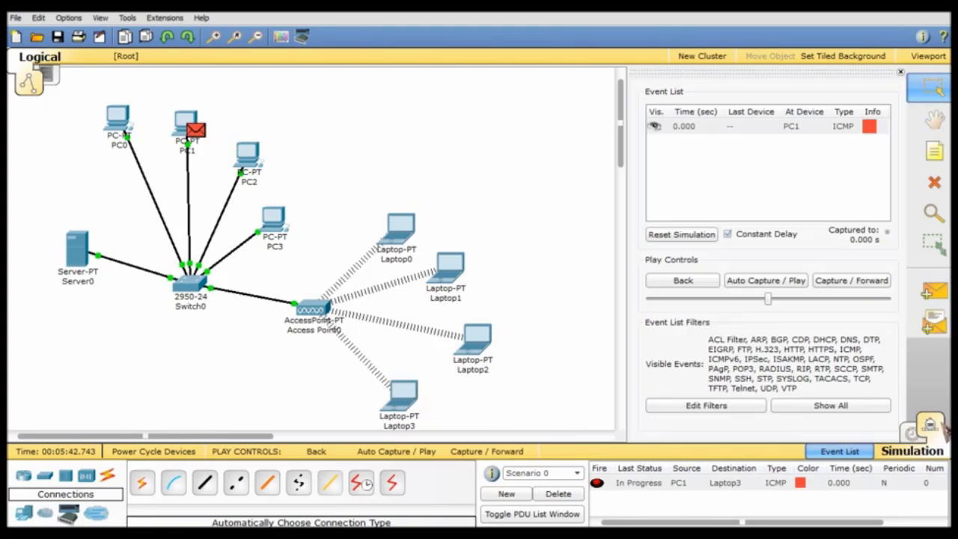
{"action": "left_click", "coordinate": [775, 288]}
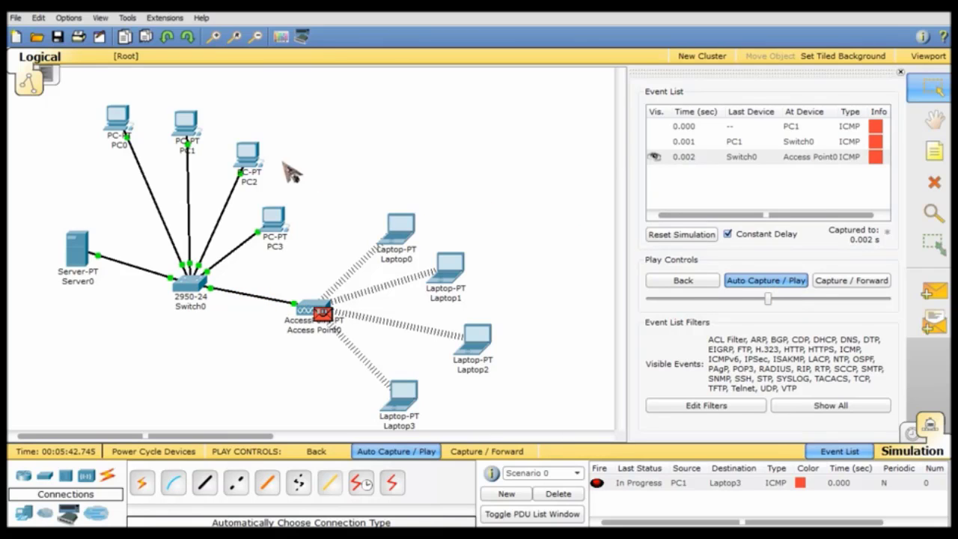
Step: Delete the scenario holding the PC1-to-Laptop3 PDU to clear the simulation events
{"action": "mouse_move", "coordinate": [190, 131]}
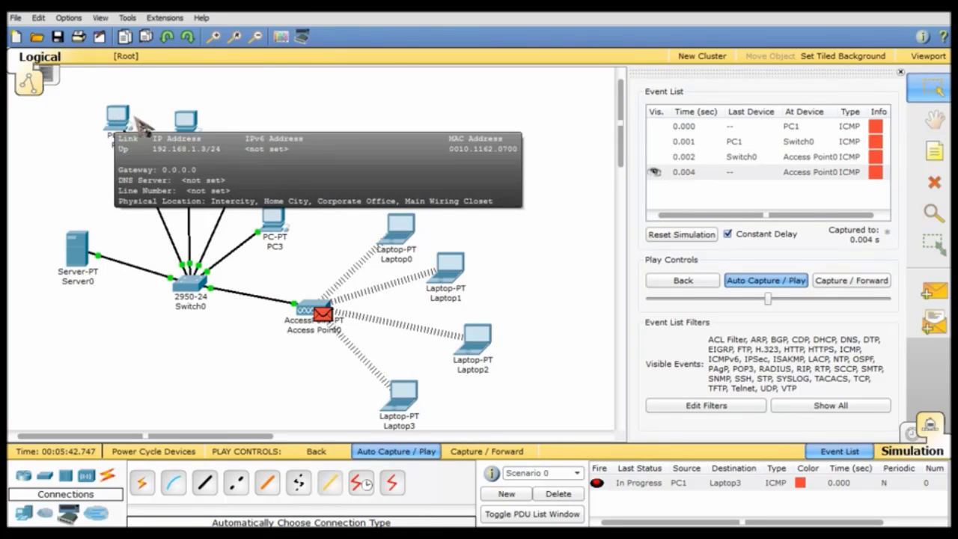
{"action": "mouse_move", "coordinate": [208, 278]}
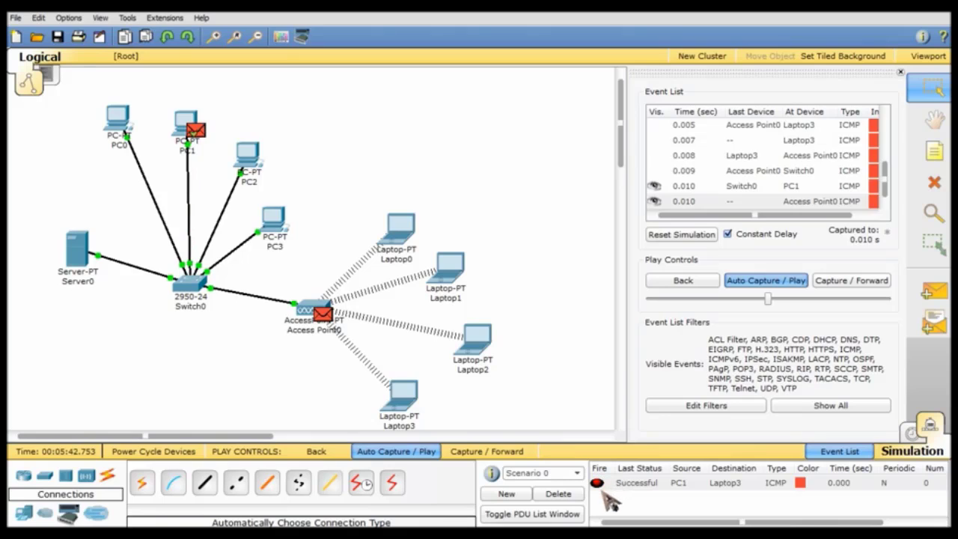
{"action": "left_click", "coordinate": [571, 495]}
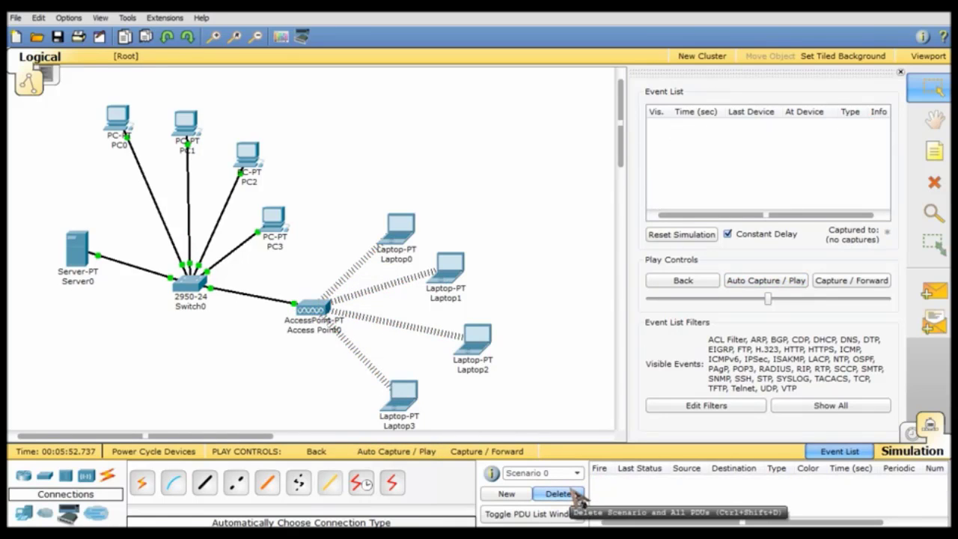
Step: Send a simple PDU from Server0 to Laptop0, play the simulation automatically, and delete the scenario once the exchange ends
{"action": "left_click", "coordinate": [934, 291]}
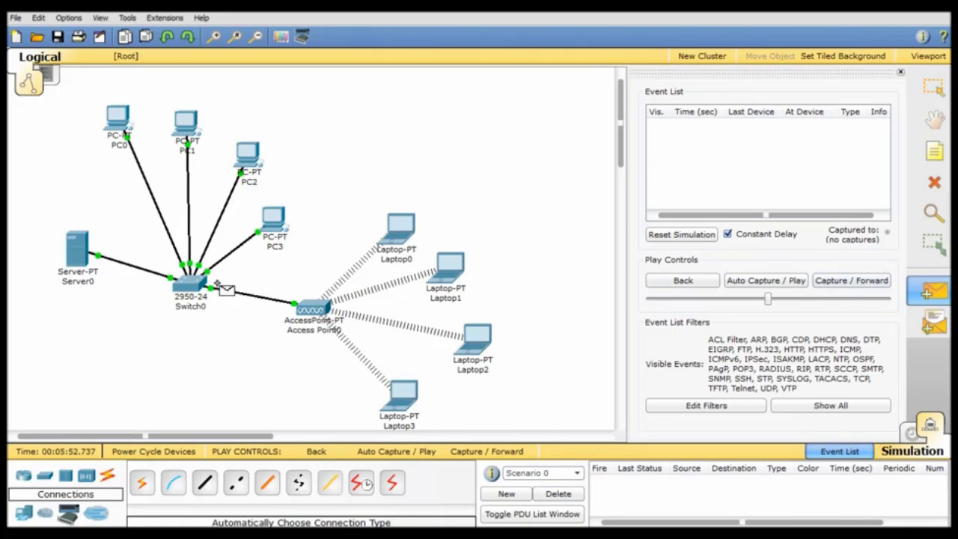
{"action": "left_click", "coordinate": [78, 254]}
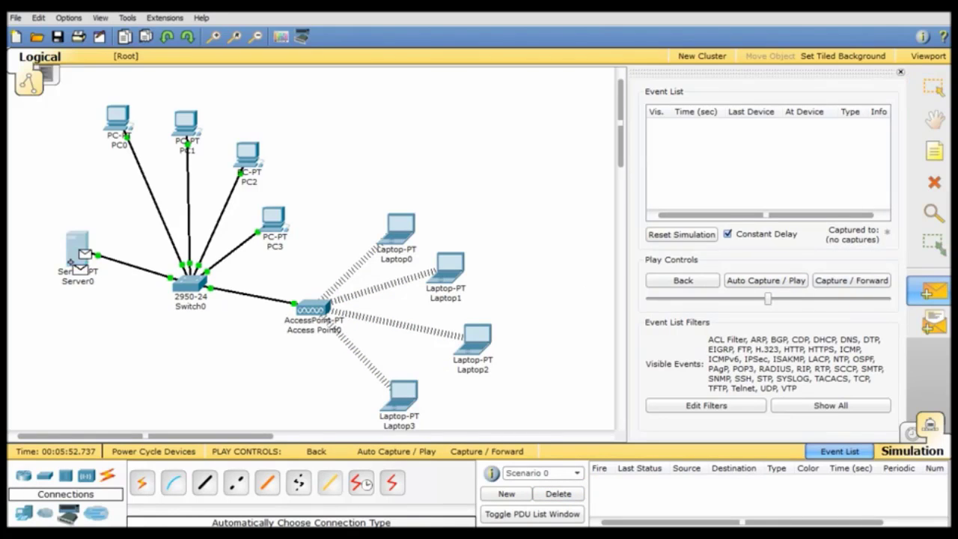
{"action": "left_click", "coordinate": [397, 231]}
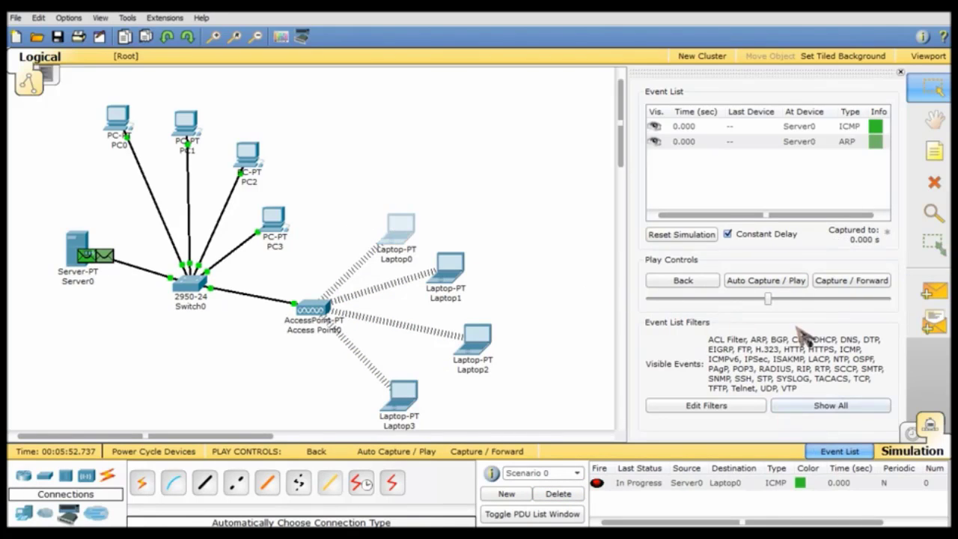
{"action": "left_click", "coordinate": [775, 283]}
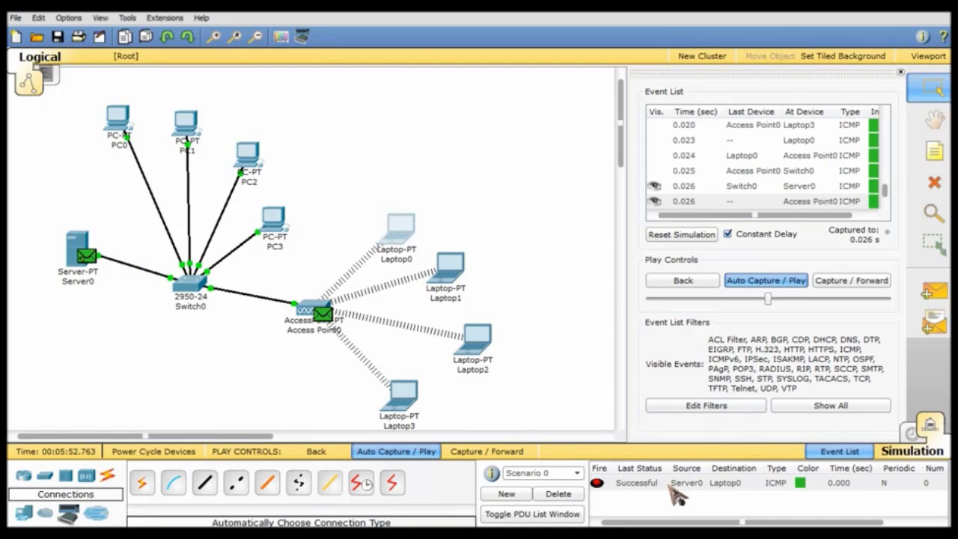
{"action": "left_click", "coordinate": [565, 496]}
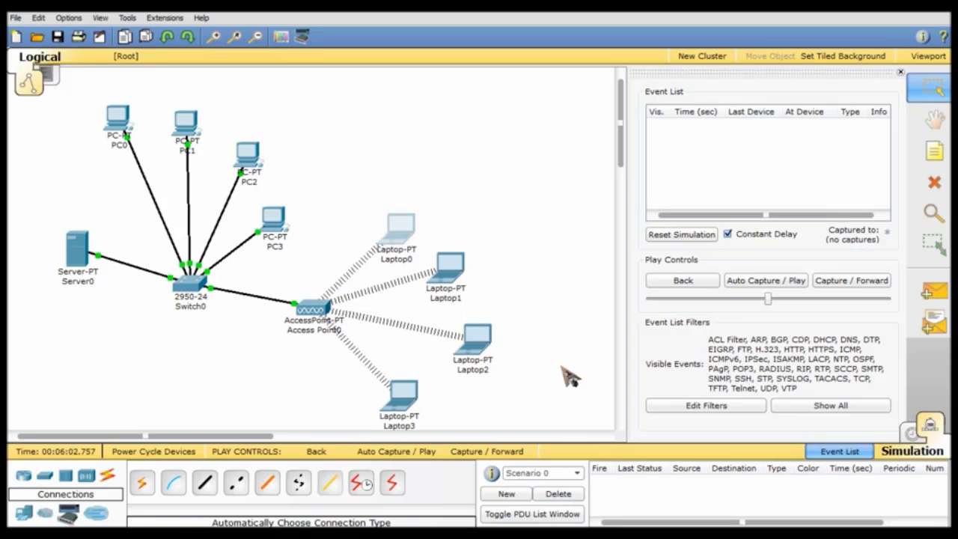
Step: Simulate a simple PDU from Laptop1 to Server0 with automatic playback, and clear the scenario once the exchange ends
{"action": "left_click", "coordinate": [933, 291]}
{"action": "left_click", "coordinate": [449, 268]}
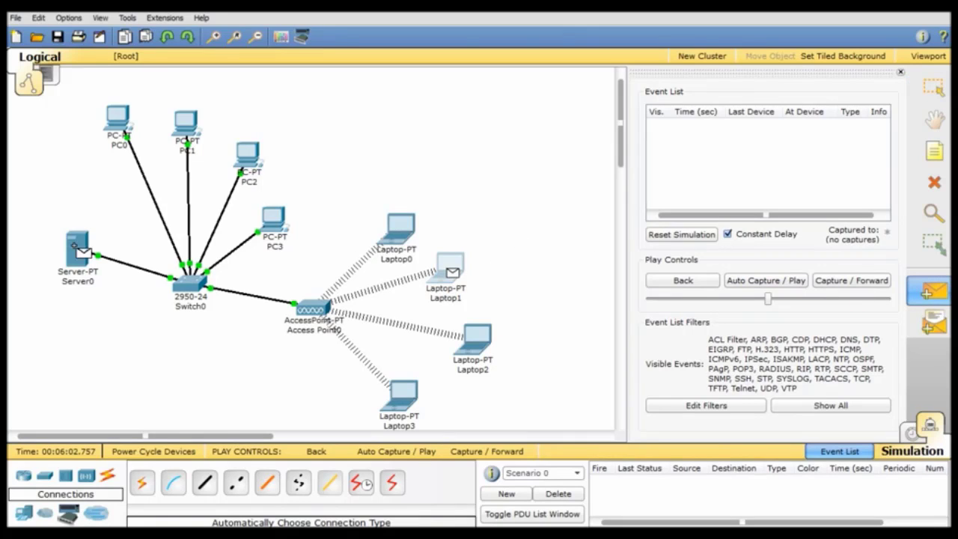
{"action": "left_click", "coordinate": [80, 252]}
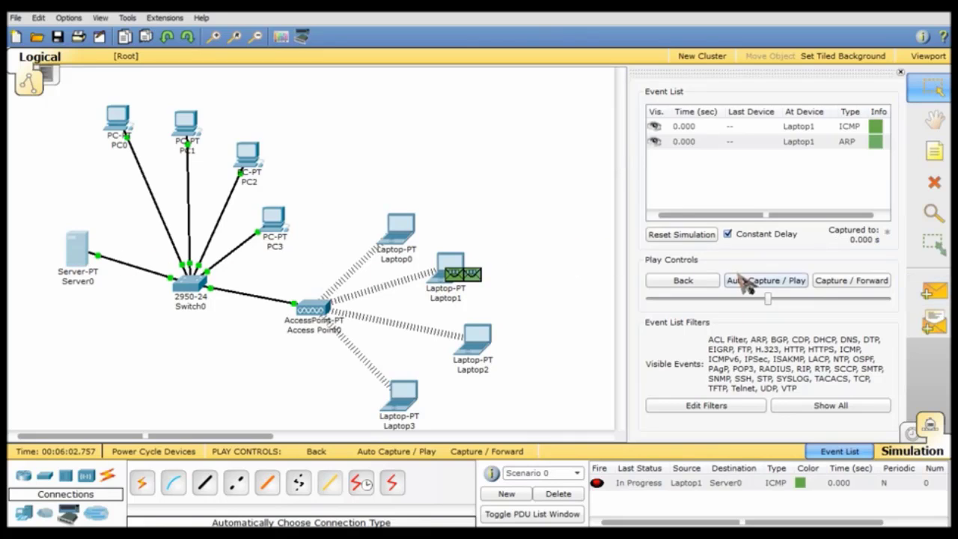
{"action": "left_click", "coordinate": [750, 286]}
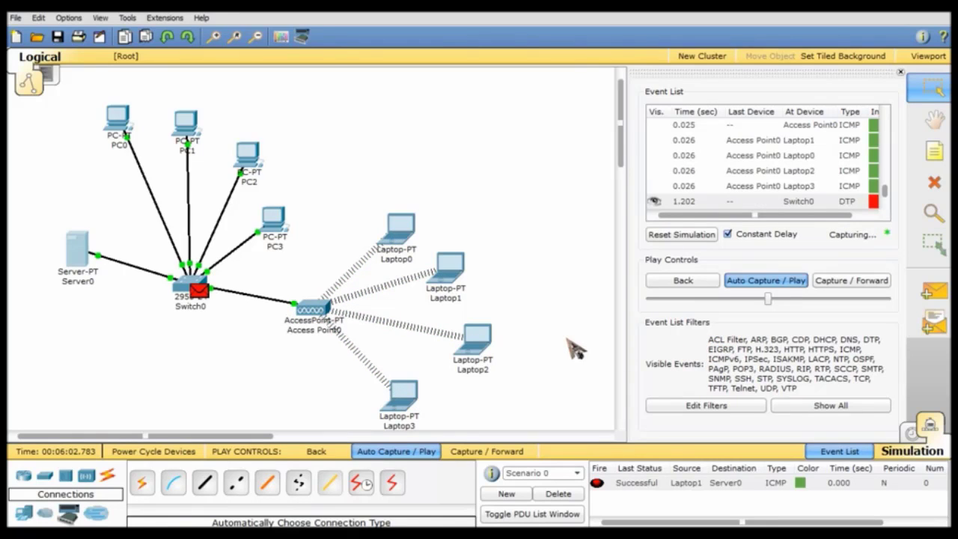
{"action": "left_click", "coordinate": [557, 494]}
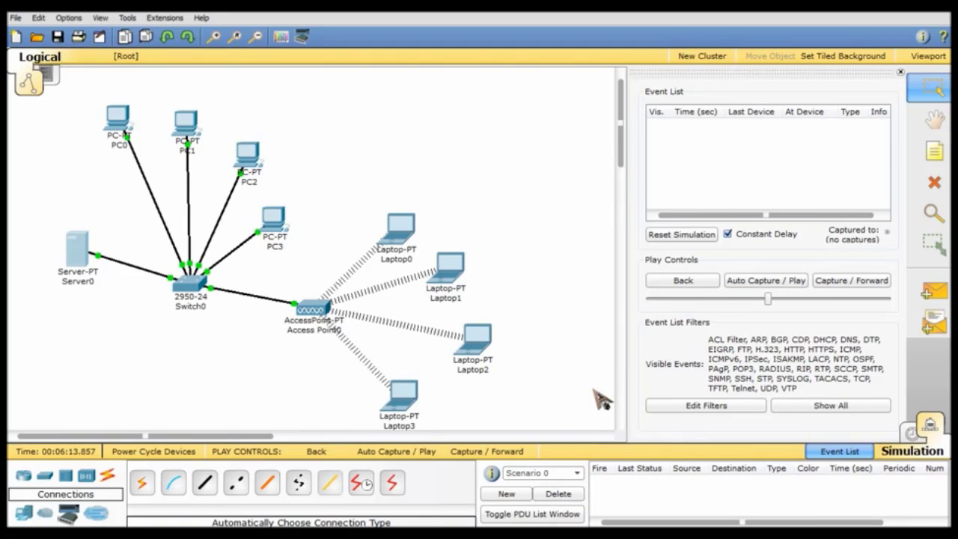
Step: Test PC0-to-PC3 connectivity with a simple PDU played automatically, and delete the scenario once the reply returns to PC0
{"action": "left_click", "coordinate": [934, 292]}
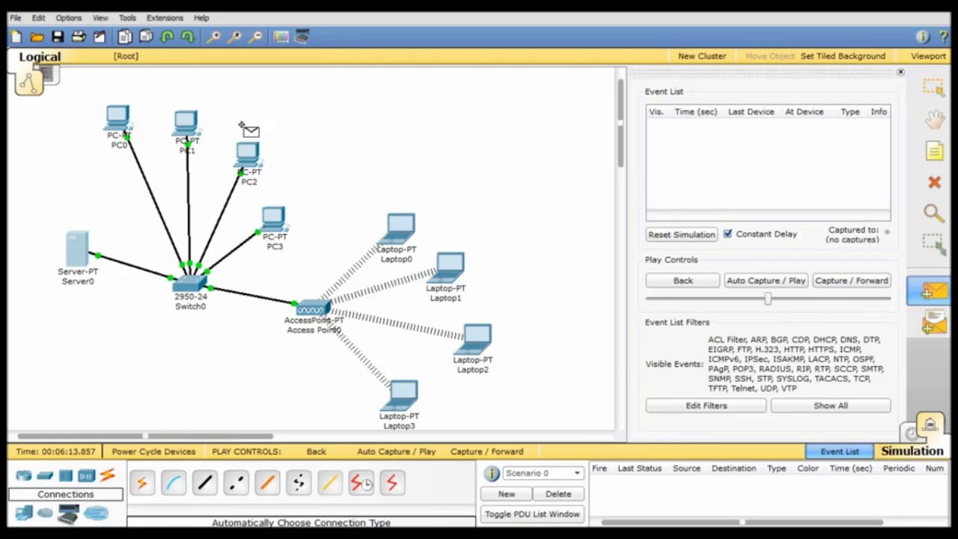
{"action": "left_click", "coordinate": [129, 122]}
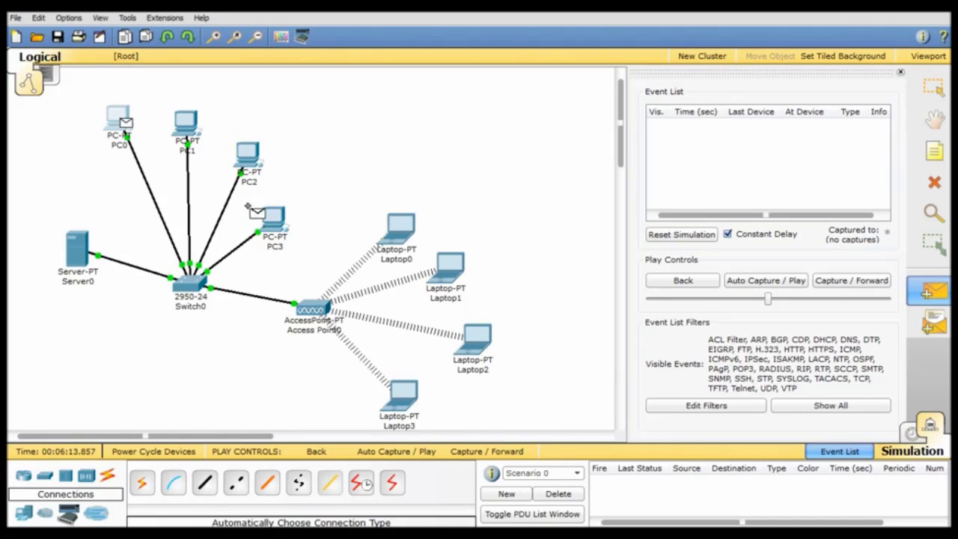
{"action": "left_click", "coordinate": [273, 218]}
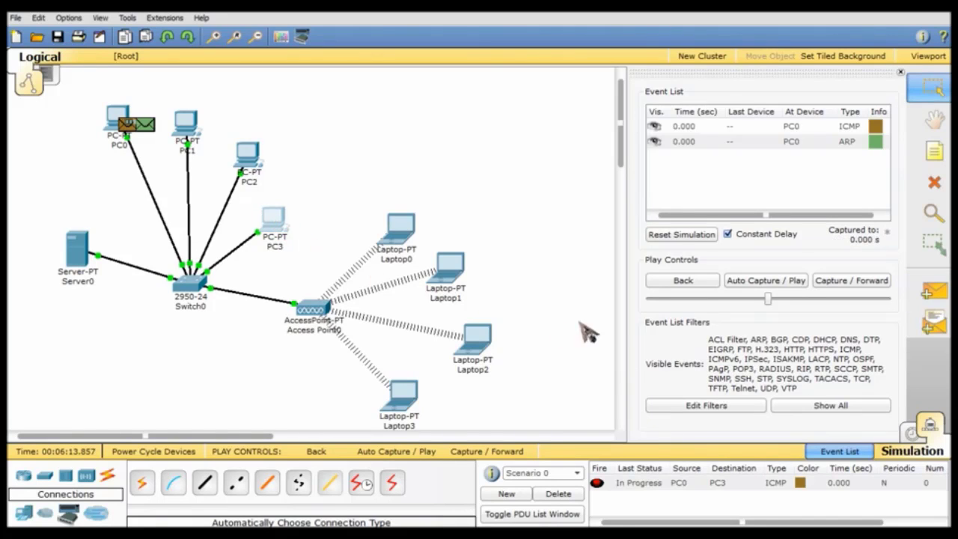
{"action": "left_click", "coordinate": [741, 283]}
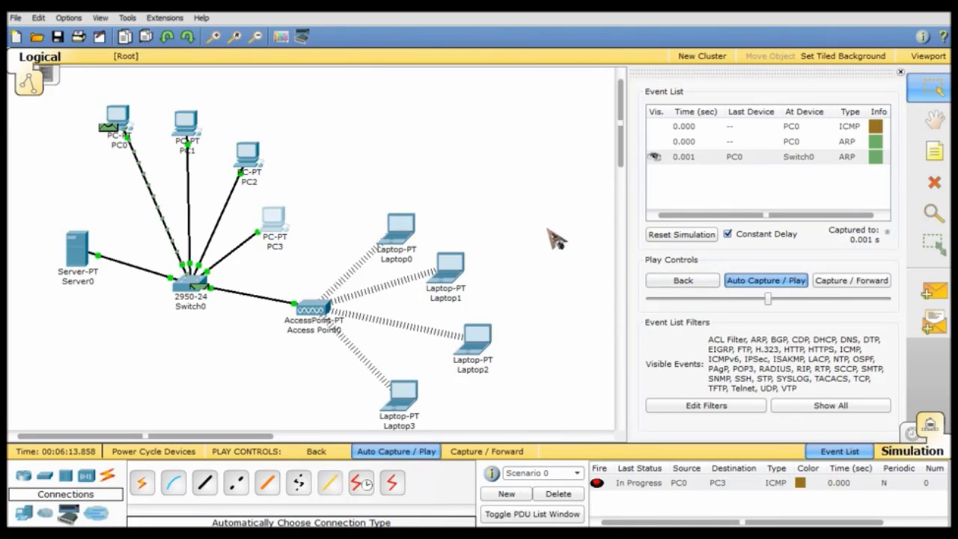
{"action": "mouse_move", "coordinate": [196, 291]}
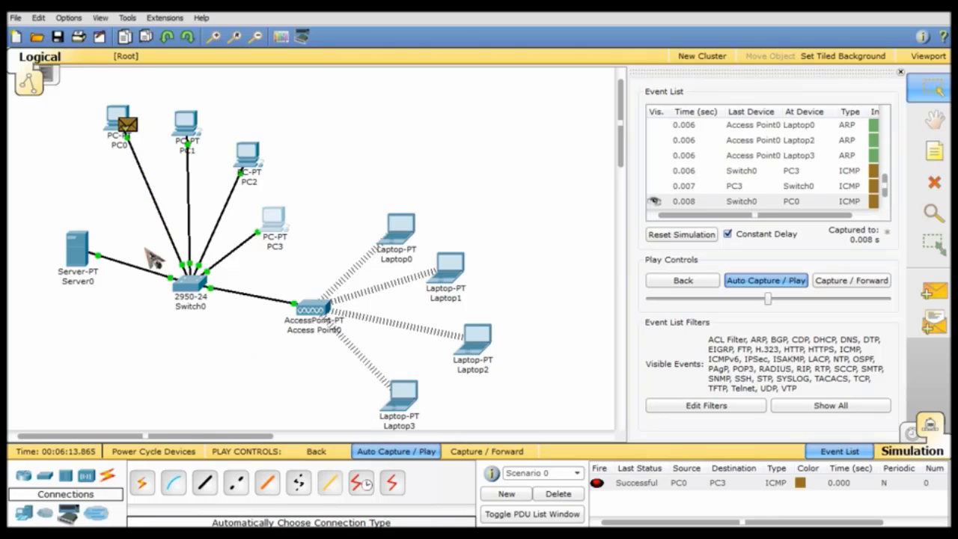
{"action": "left_click", "coordinate": [558, 494]}
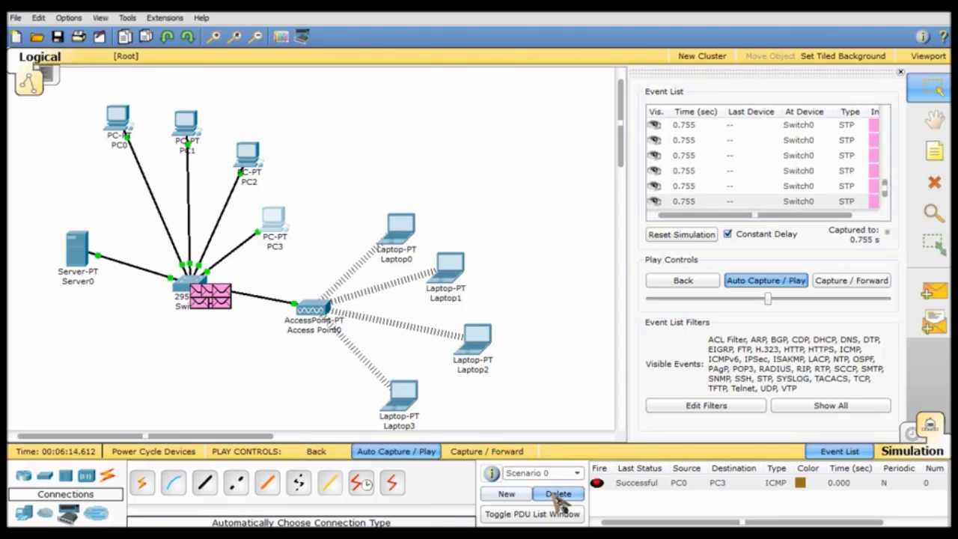